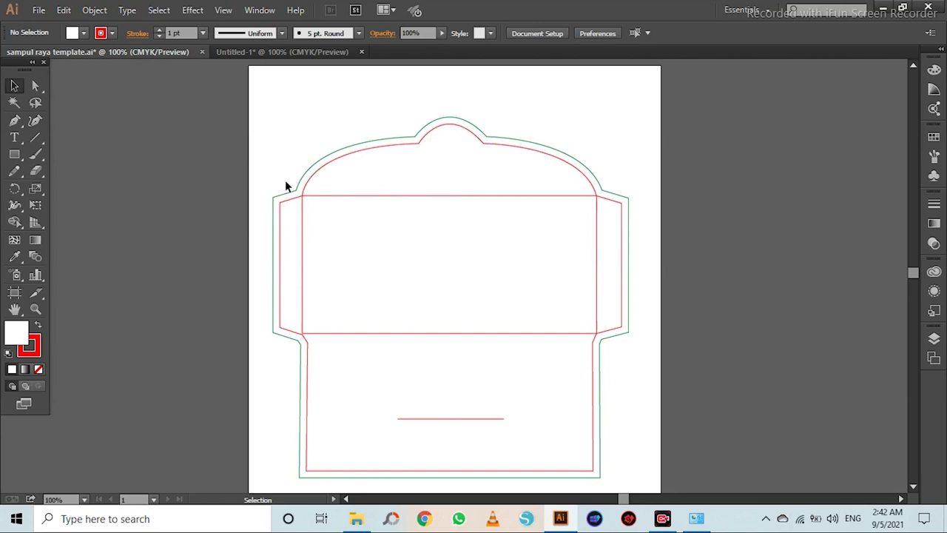
Ungroup the red envelope lines in the sampul raya template document.
left_click(279, 55)
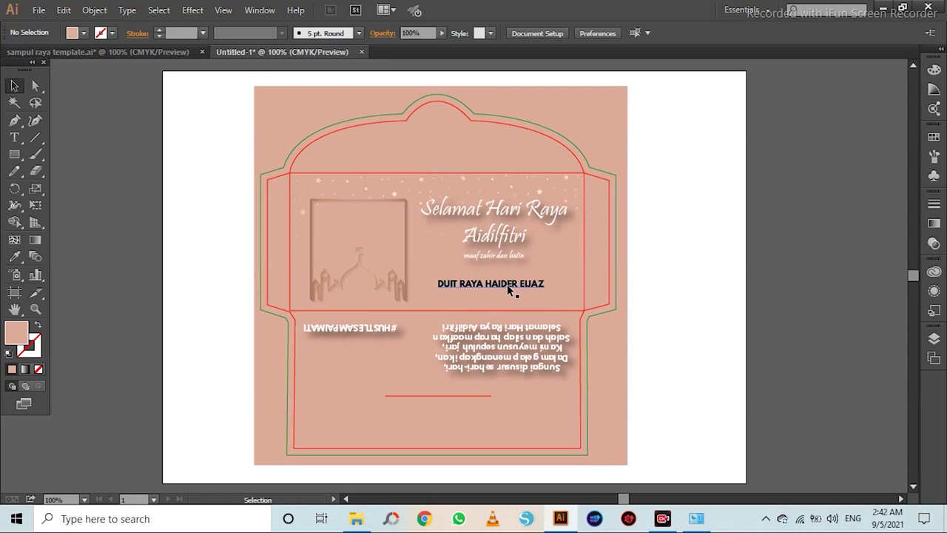
left_click(159, 53)
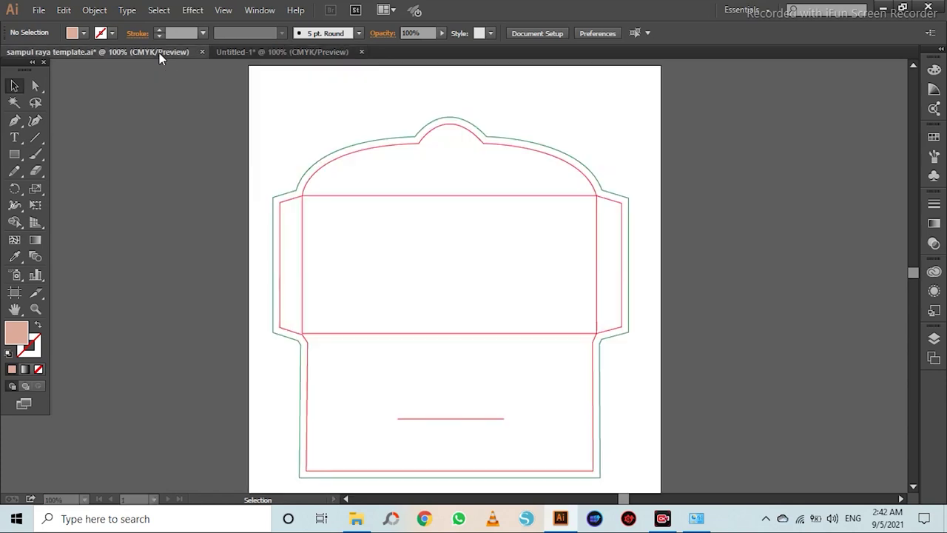
left_click(304, 224)
right_click(304, 223)
left_click(341, 302)
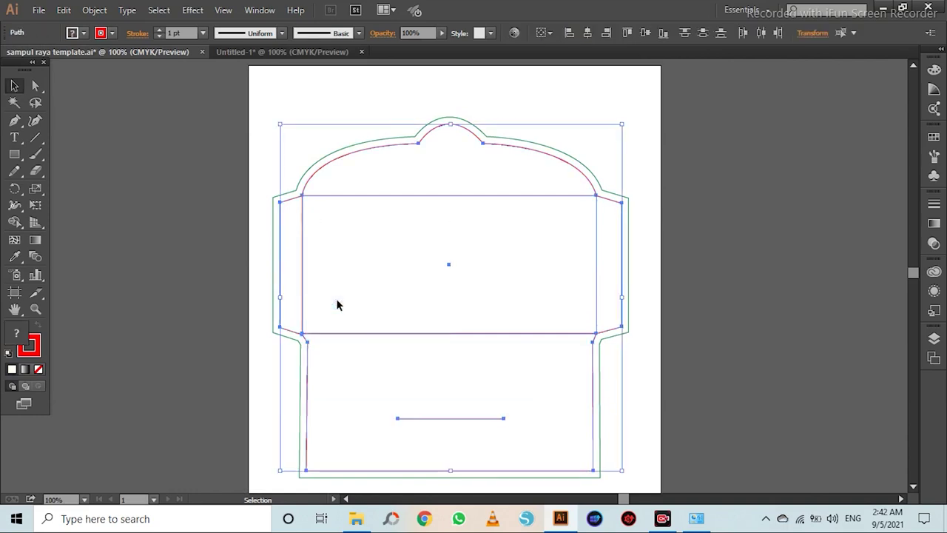
left_click(740, 172)
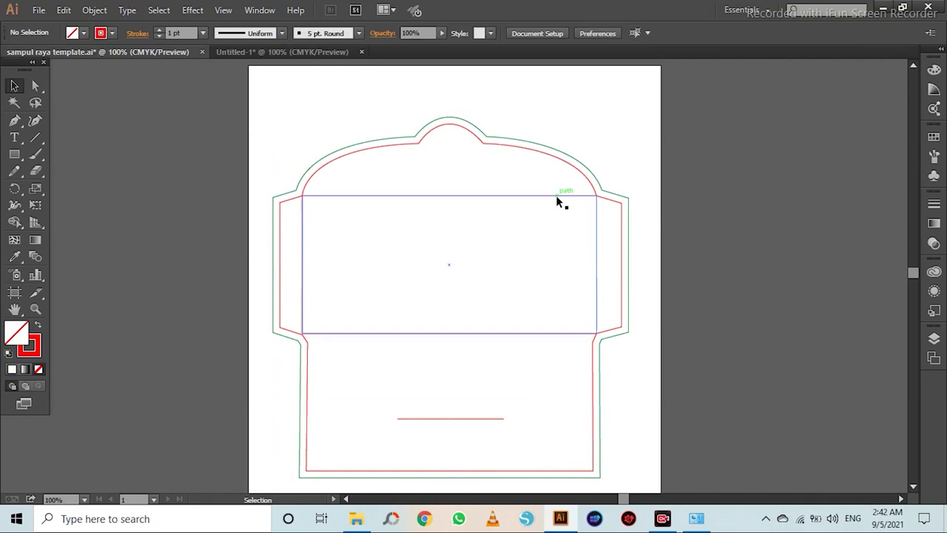
Delete the inner rectangle and the green outer outline from the envelope template.
left_click(558, 197)
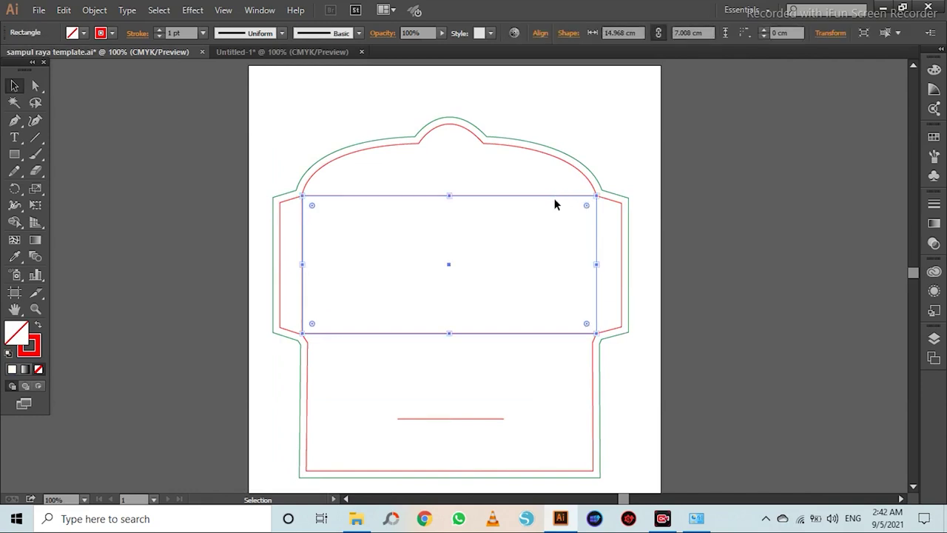
key("Delete")
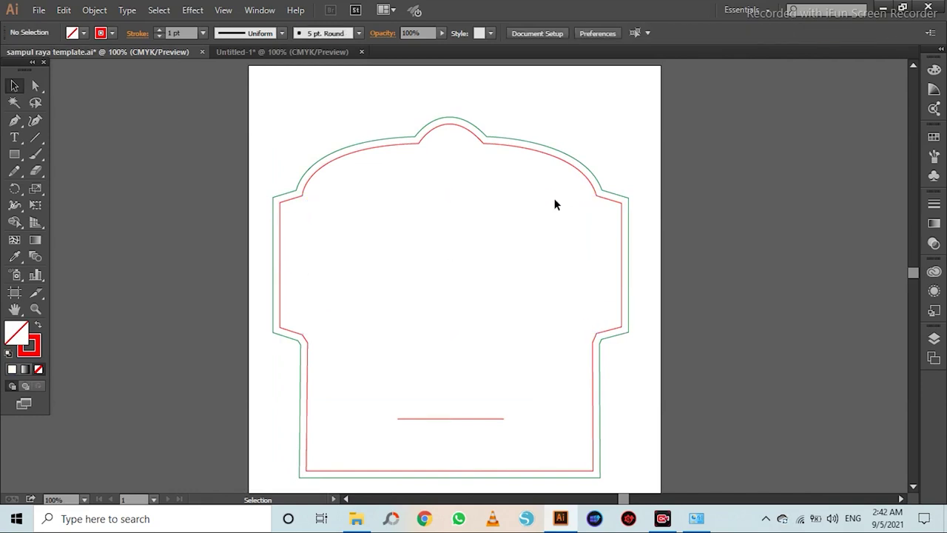
left_click(300, 187)
key("Delete")
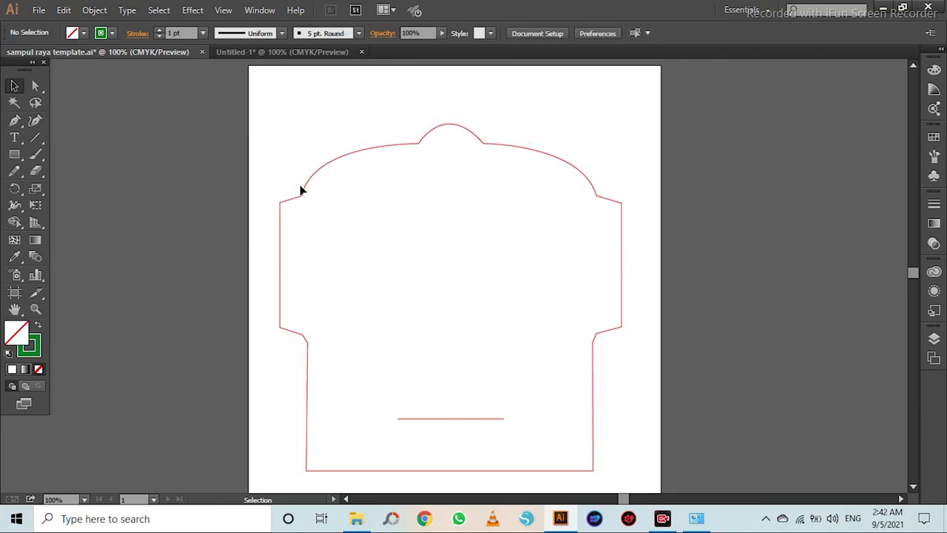
Fill the remaining envelope outline with black and remove its stroke.
left_click(306, 183)
left_click(83, 33)
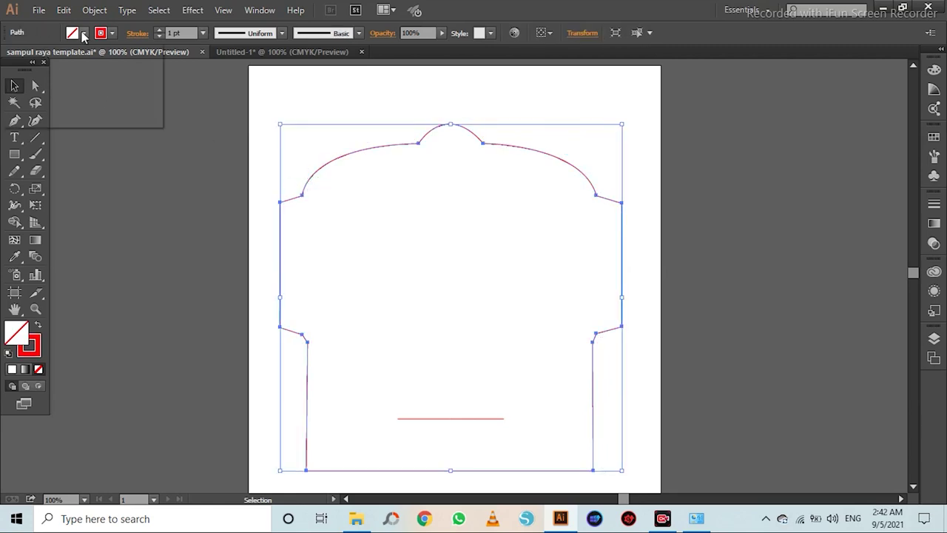
left_click(40, 61)
left_click(112, 33)
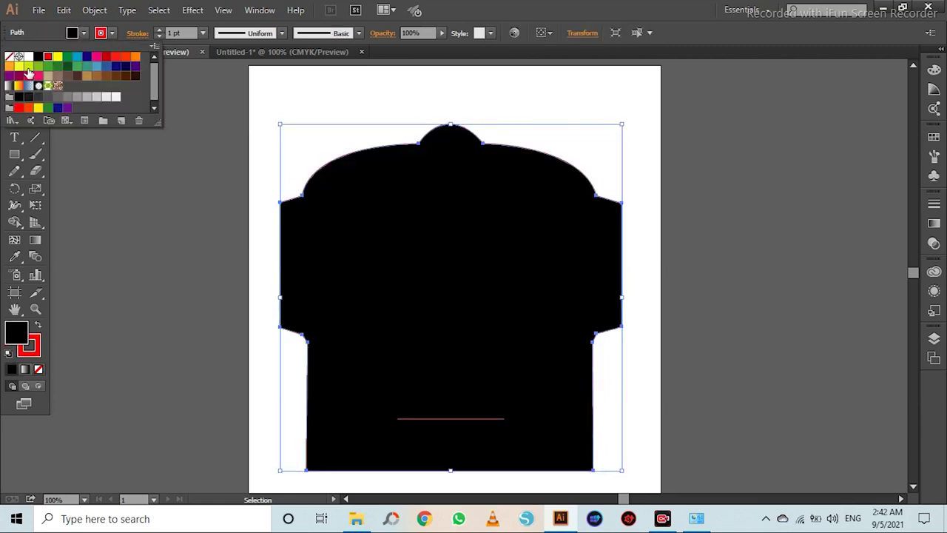
left_click(9, 60)
left_click(142, 172)
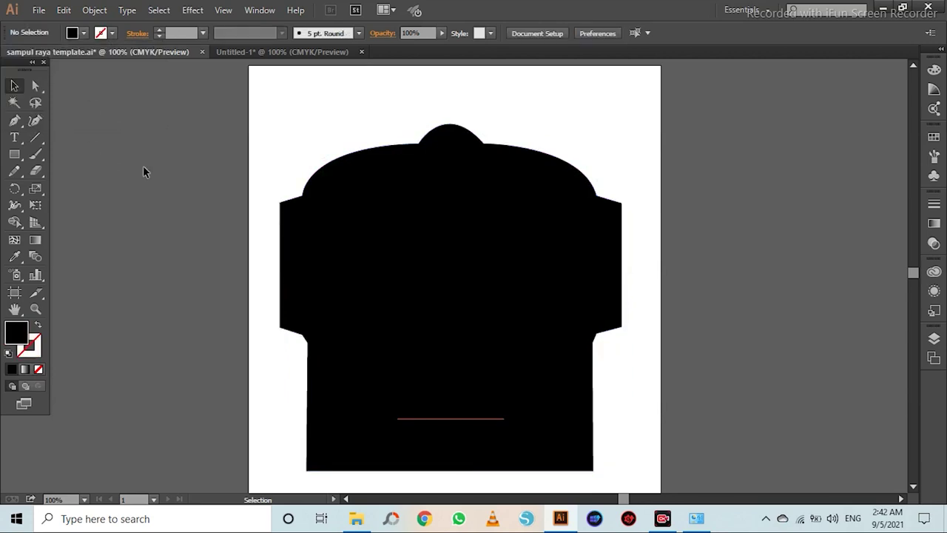
Export the black envelope shape to the Desktop as a 300 ppi transparent PNG named CUTTING LINE.
left_click(40, 10)
left_click(154, 285)
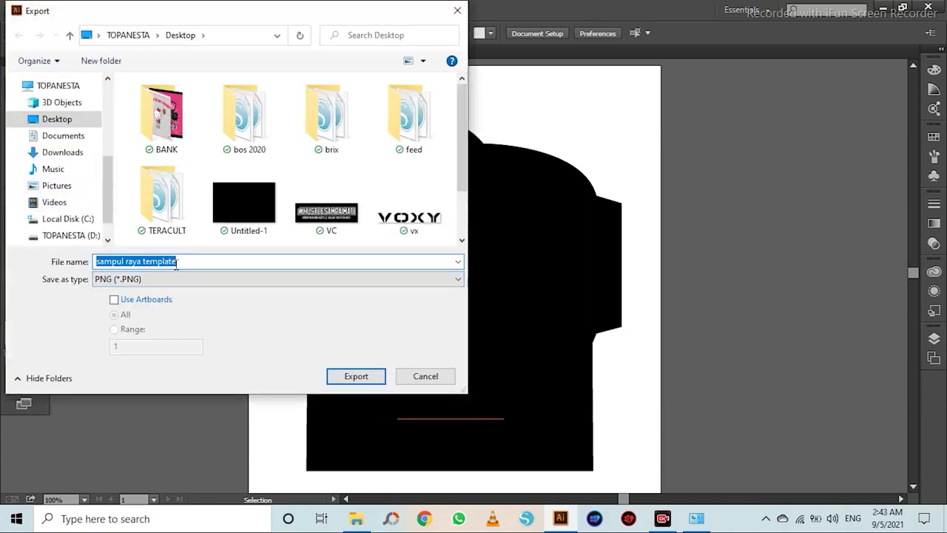
type("CUTTIN")
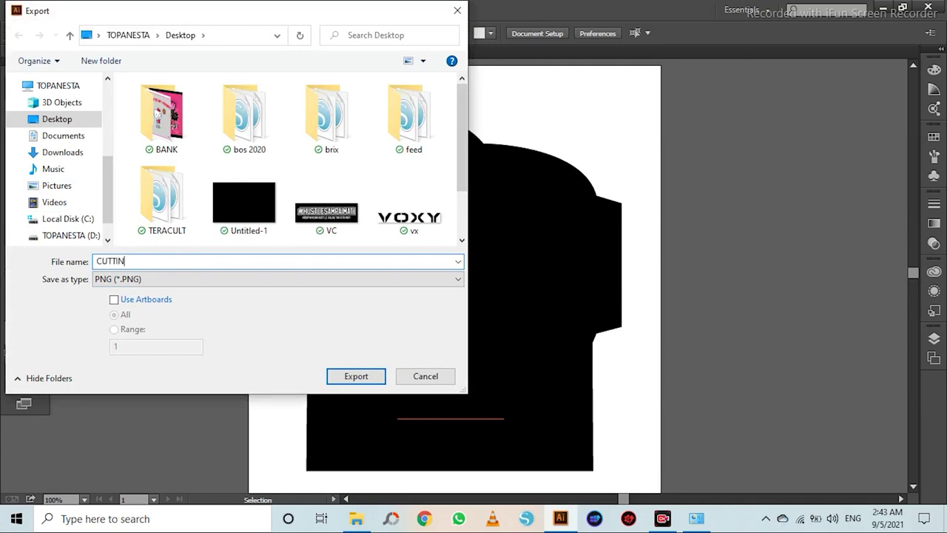
type("G LINE")
left_click(355, 379)
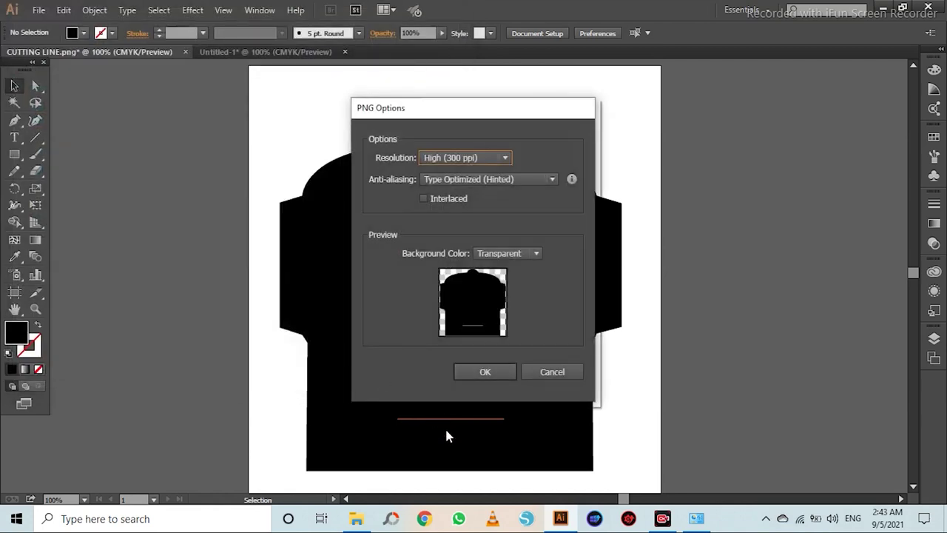
left_click(483, 373)
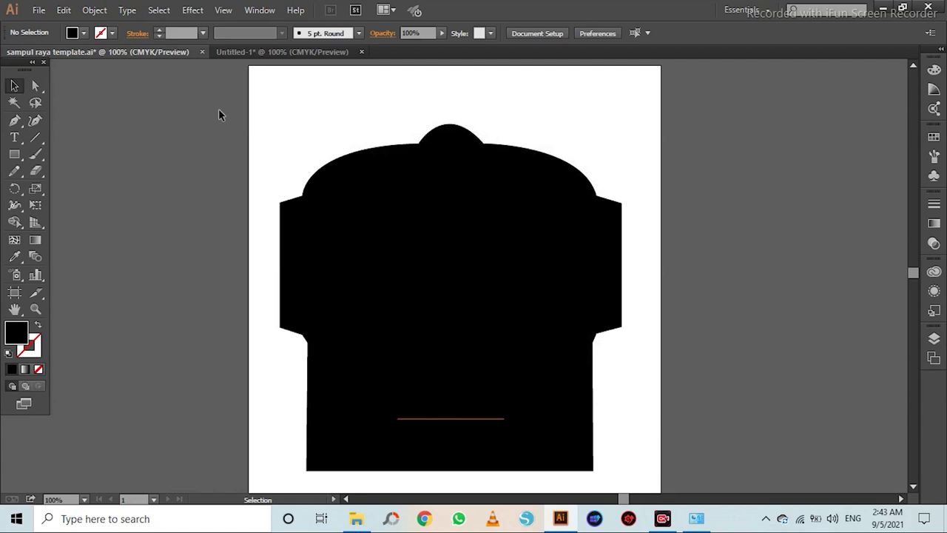
Delete the group of red cutting and fold lines from the envelope design in the Untitled-1 document.
left_click(239, 55)
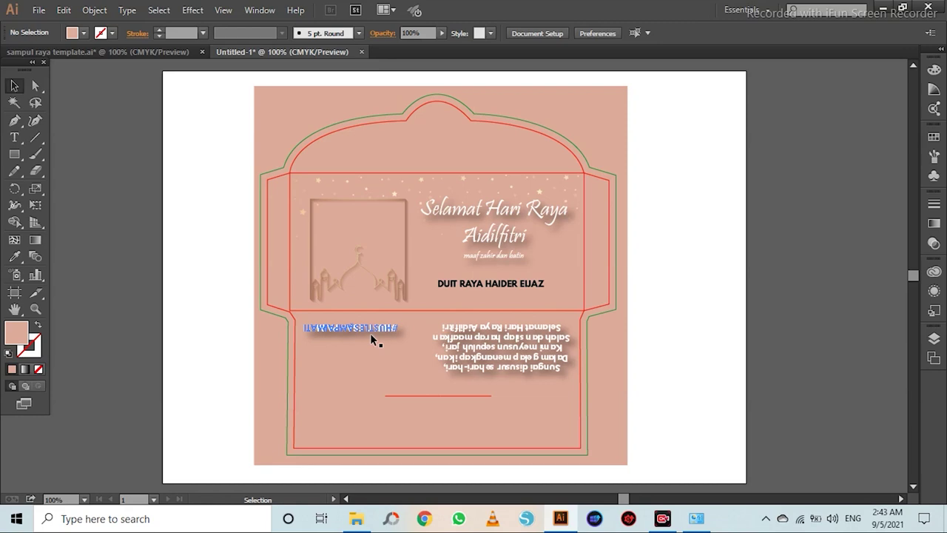
left_click(366, 172)
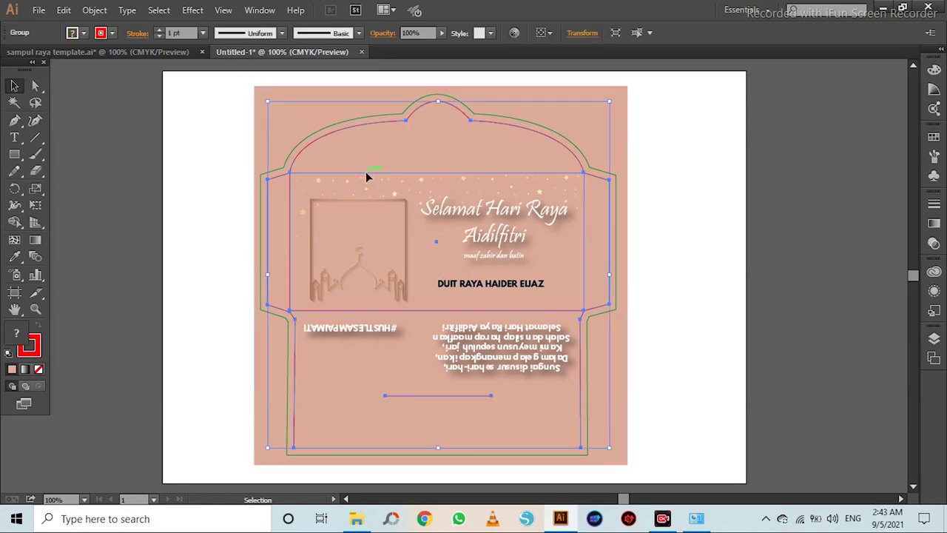
key("ctrl+shift+a")
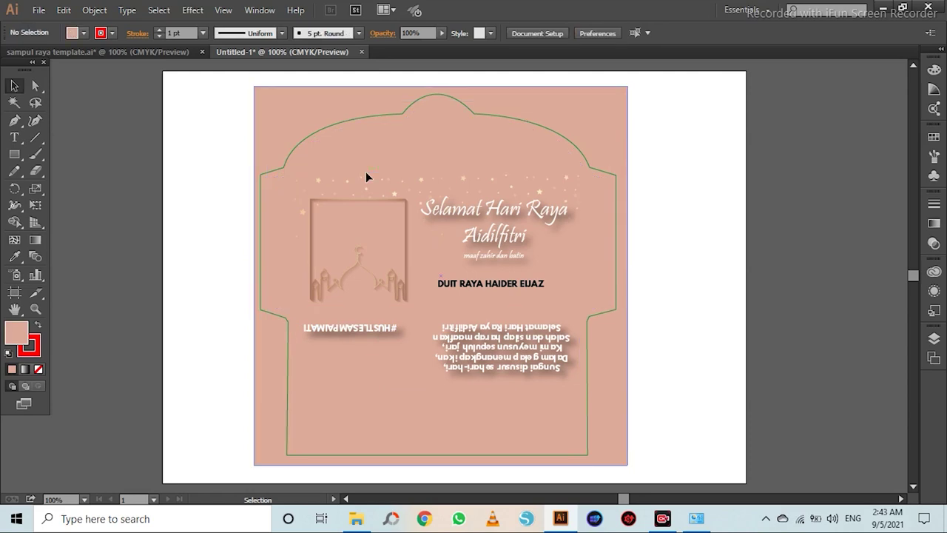
Make a clipping mask that trims the pink envelope artwork to the green outline.
left_click(334, 123)
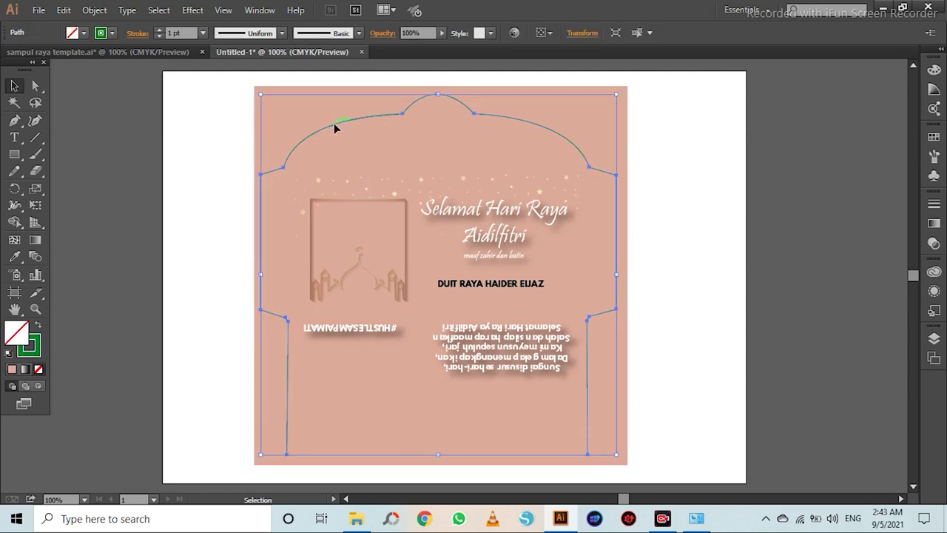
left_click(121, 111)
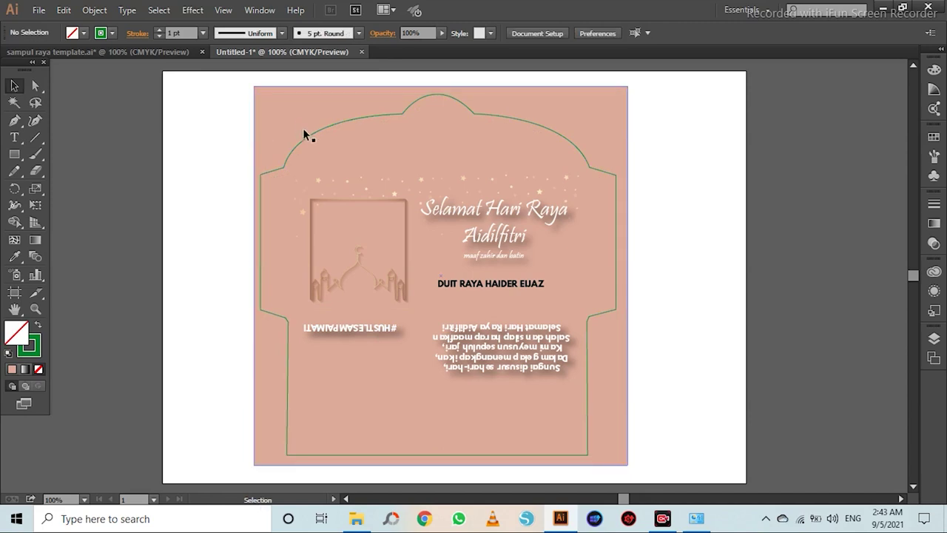
left_click(307, 134)
left_click(376, 161, "shift")
right_click(376, 157)
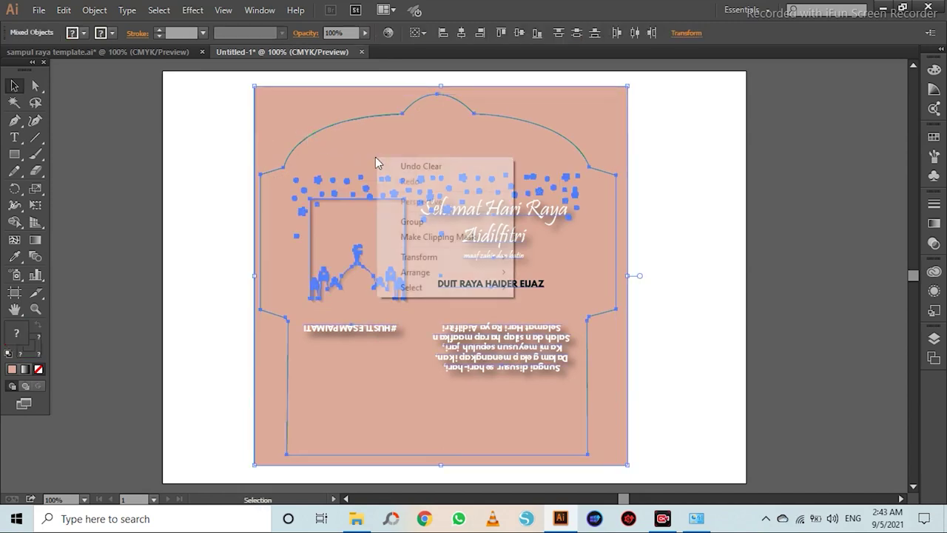
left_click(418, 237)
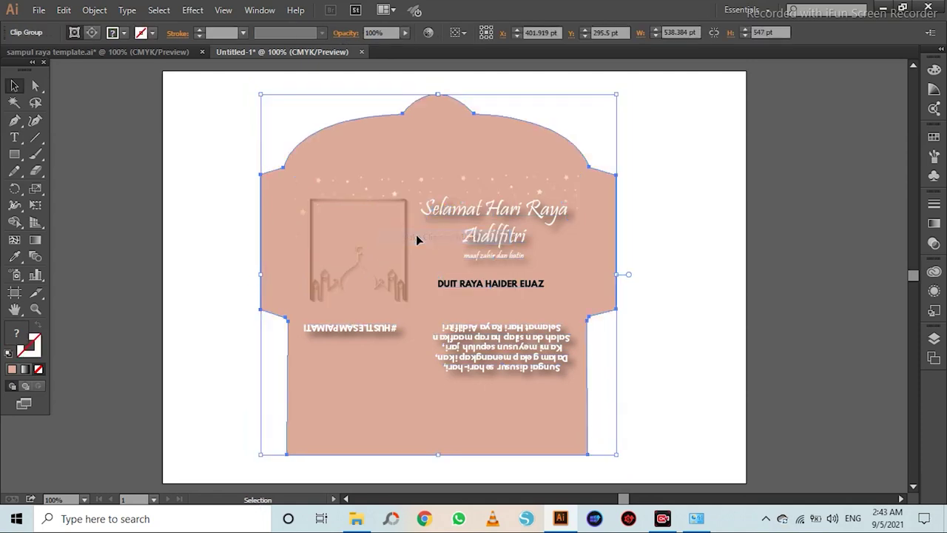
left_click(662, 257)
Export the clipped envelope design to the Desktop as a 300 ppi transparent PNG named SAMPUL RAYA.
left_click(39, 11)
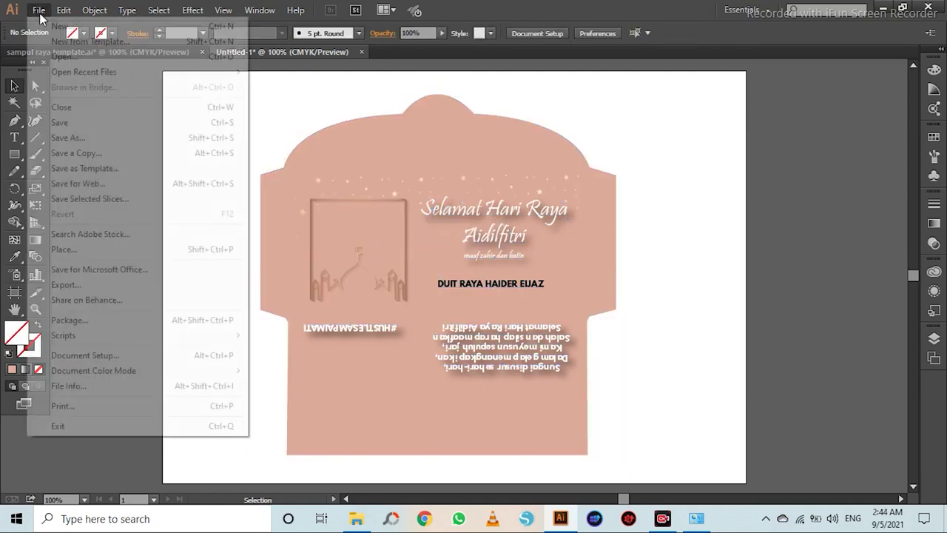
left_click(86, 285)
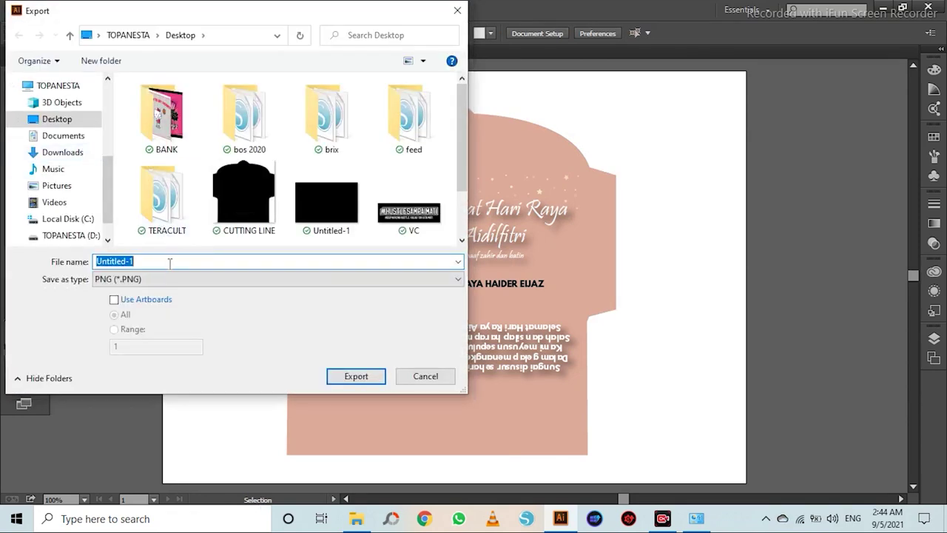
type("SAMPUL RAYA")
key("Return")
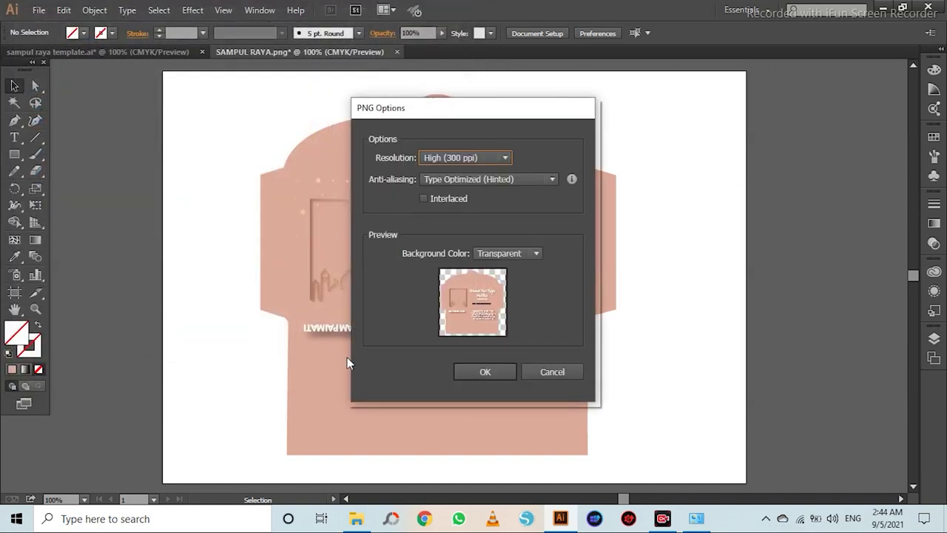
left_click(468, 370)
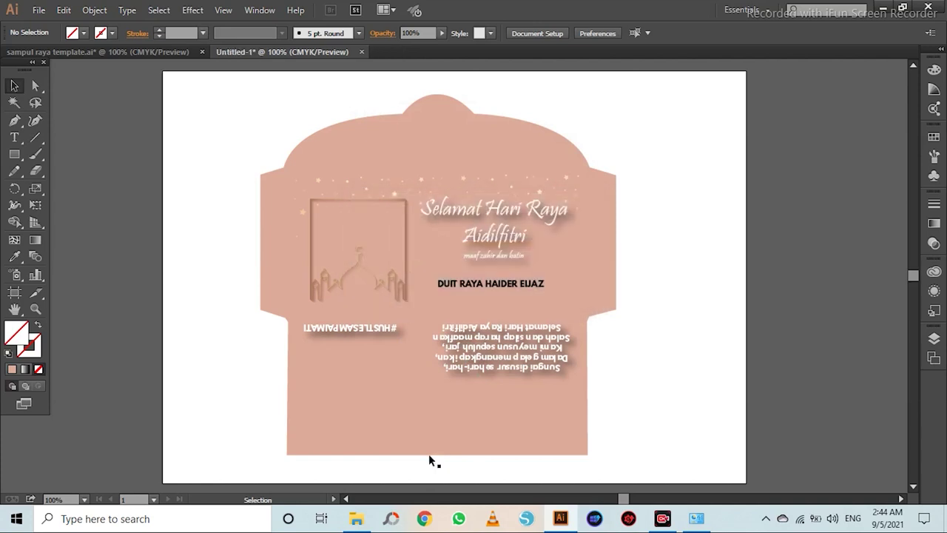
Switch to Silhouette Studio, dismiss the recovered documents list and set the cutting mat reveal to 45%.
left_click(527, 520)
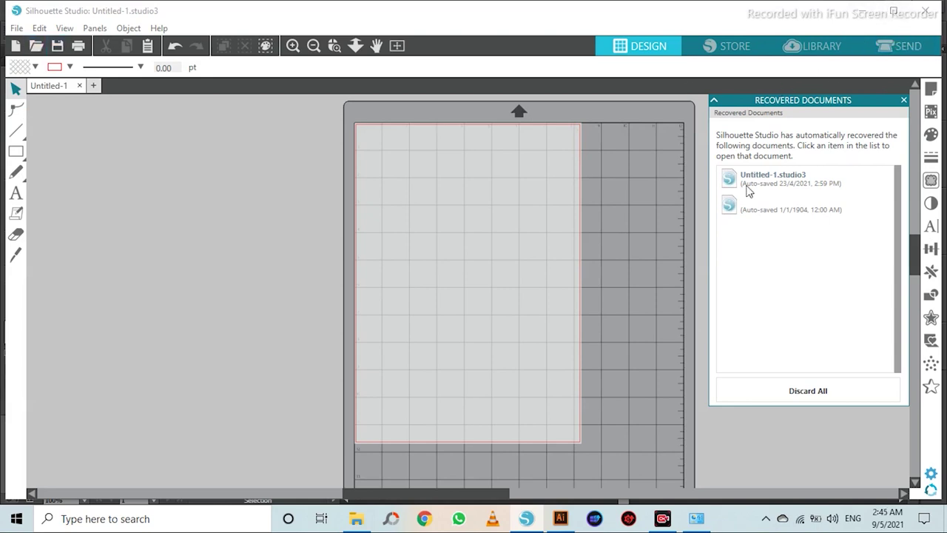
left_click(899, 100)
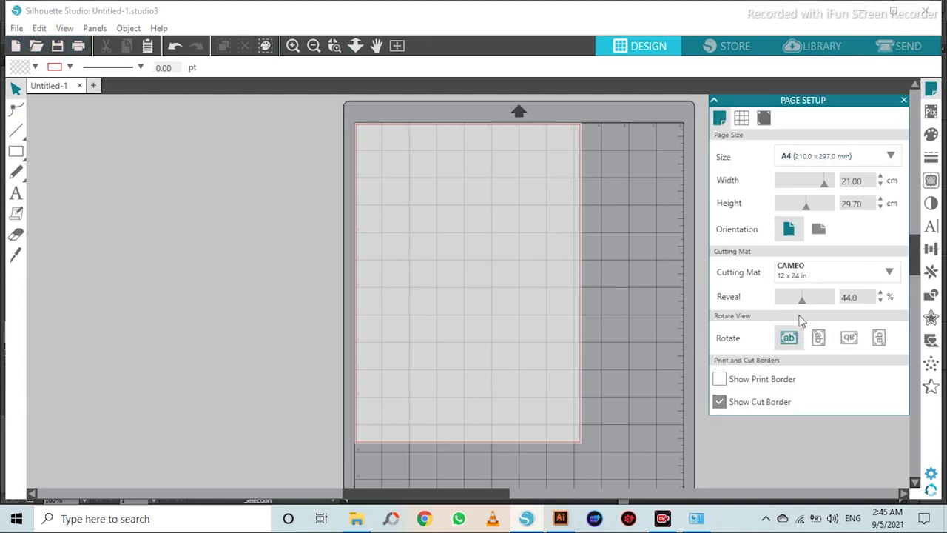
mouse_move(803, 310)
left_mouse_down()
mouse_move(730, 302)
mouse_move(805, 310)
left_mouse_up()
left_click(896, 15)
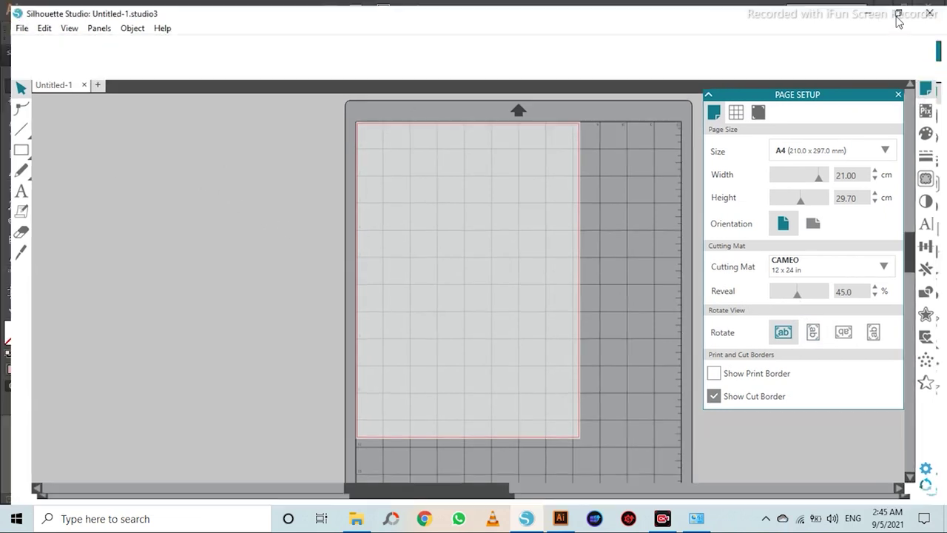
Open the CUTTING LINE image from the Desktop.
left_click(12, 22)
left_click(43, 65)
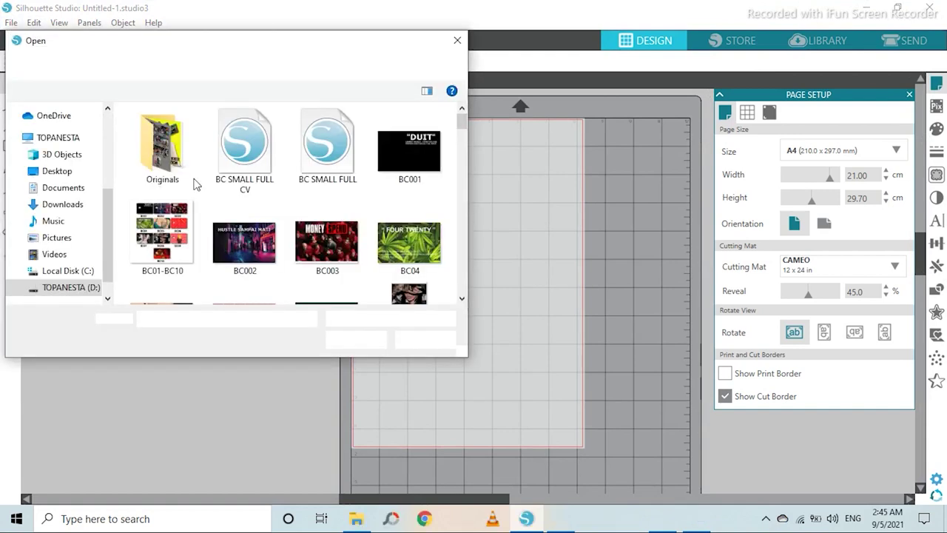
left_click(66, 173)
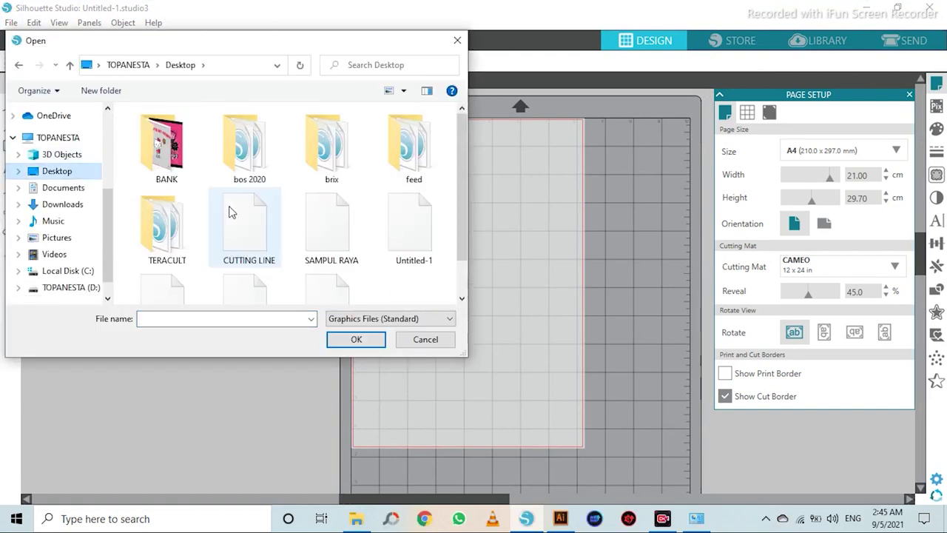
scroll(237, 219, "down", 1)
left_click(245, 222)
left_click(357, 342)
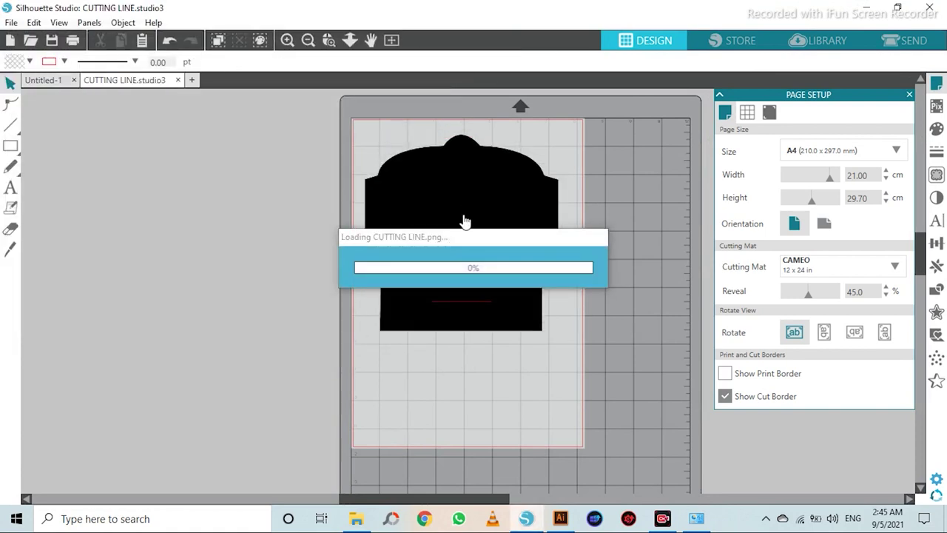
Trace the outer edge of the black envelope shape using a trace area about 18.9 by 19.8 cm and scale 4.
left_click(937, 175)
left_click(801, 133)
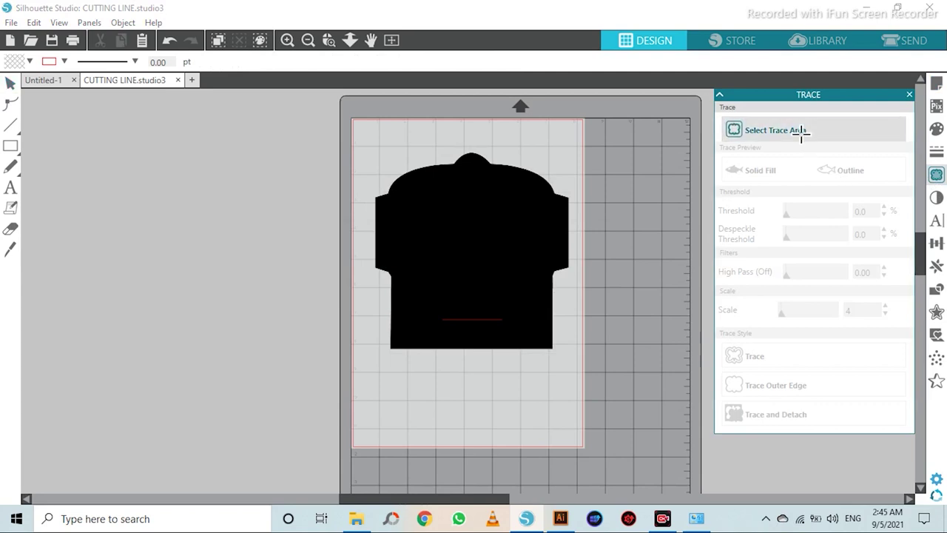
mouse_move(365, 141)
left_mouse_down()
mouse_move(448, 256)
mouse_move(584, 370)
mouse_move(575, 361)
left_mouse_up()
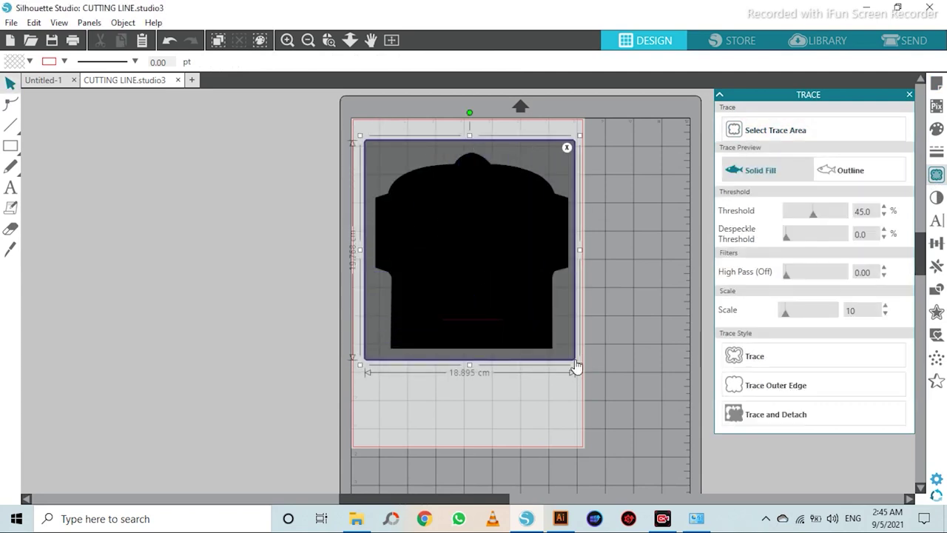
left_click_drag(786, 311, 736, 323)
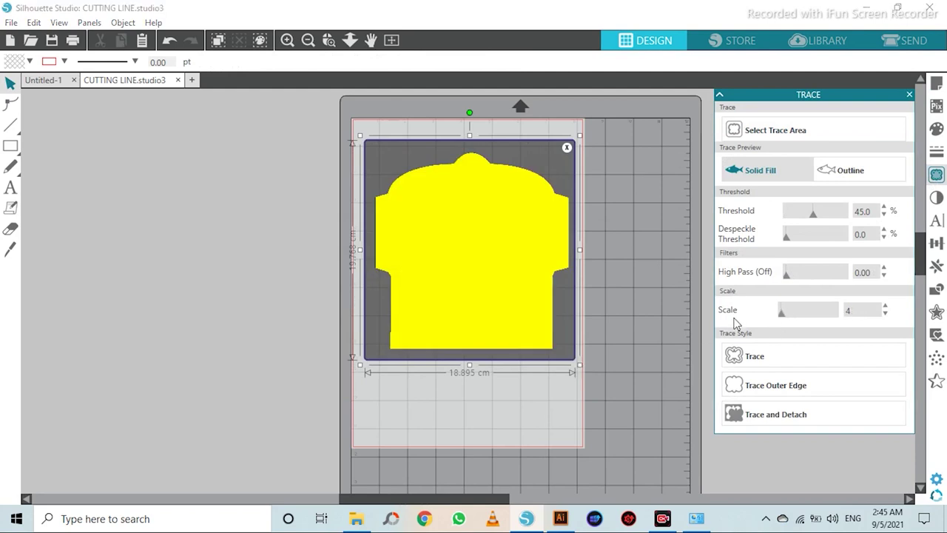
left_click(783, 386)
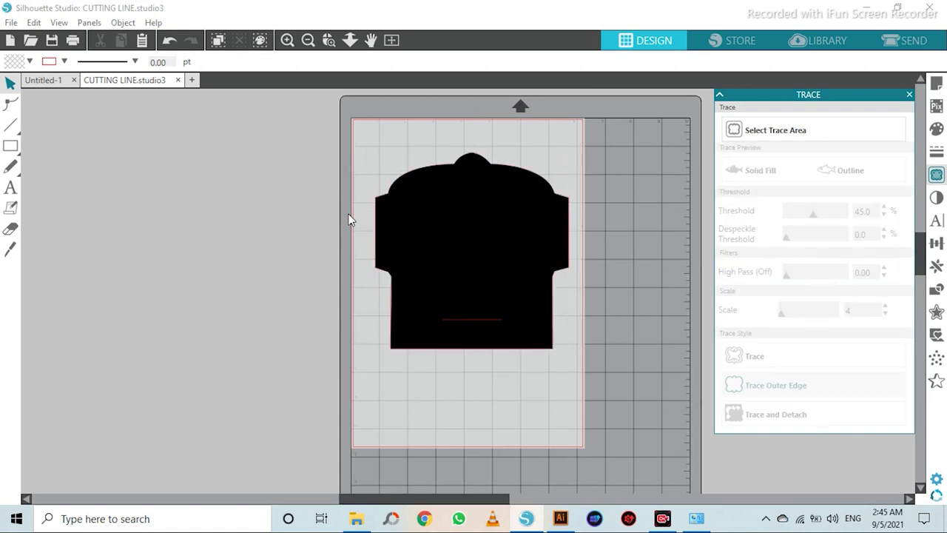
Draw a straight horizontal line over the slit near the envelope's lower edge and delete the black envelope image.
scroll(348, 217, "up", 4)
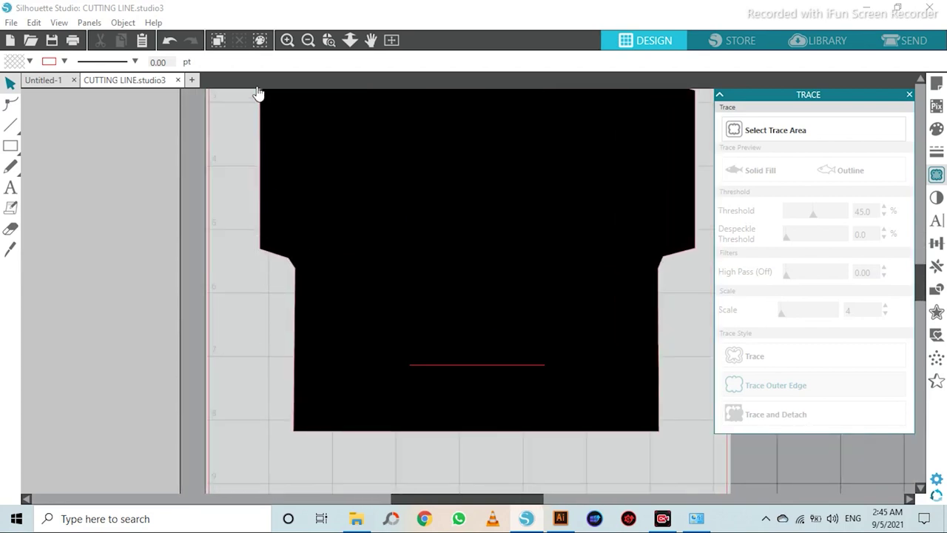
scroll(311, 216, "up", 1)
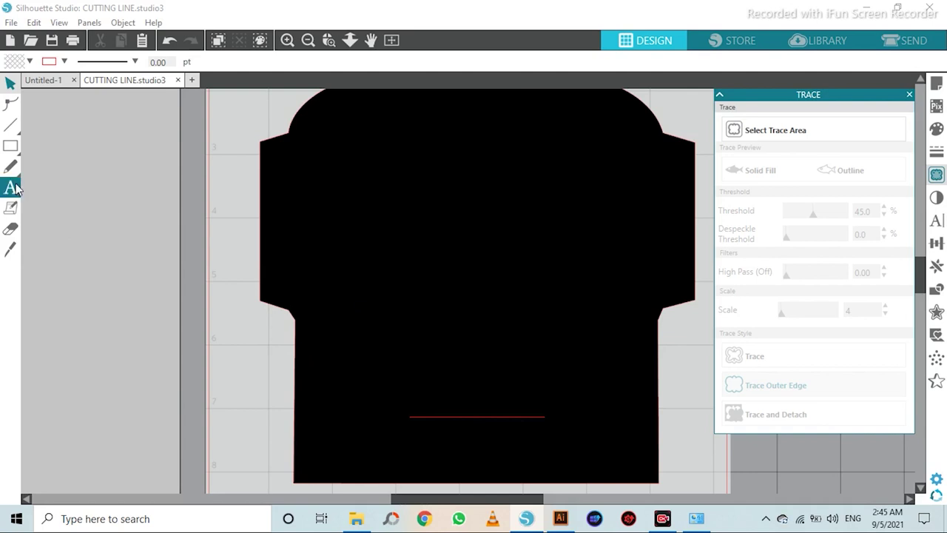
left_click(13, 127)
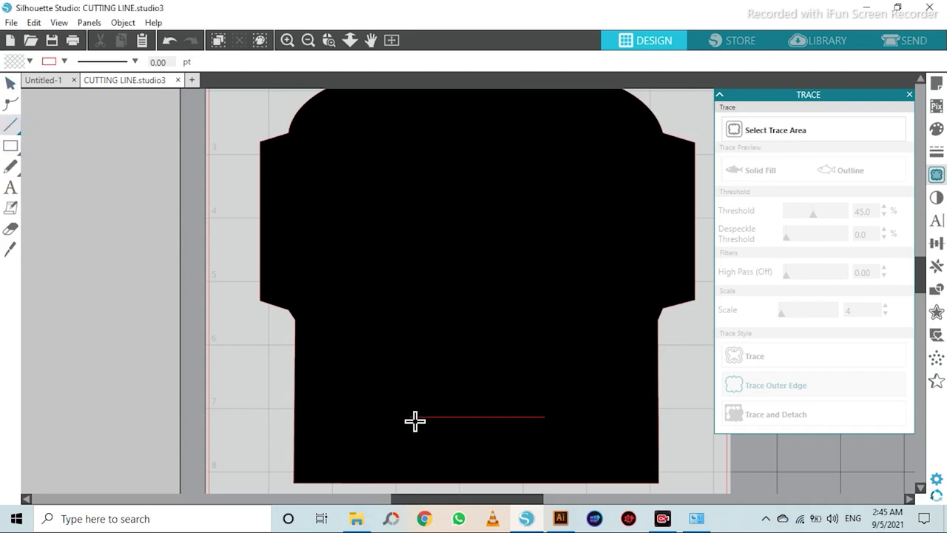
left_click_drag(413, 420, 549, 421)
left_click(10, 84)
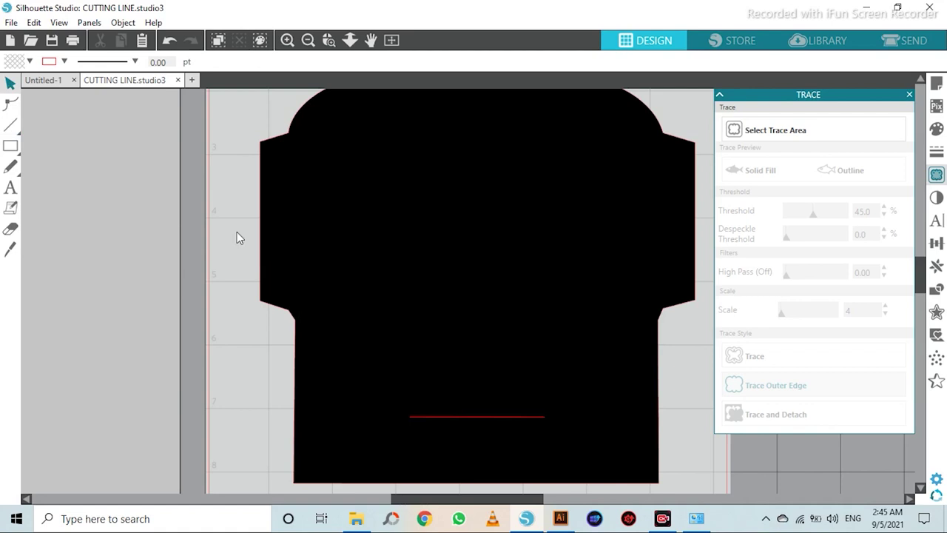
left_click(374, 258)
key("Delete")
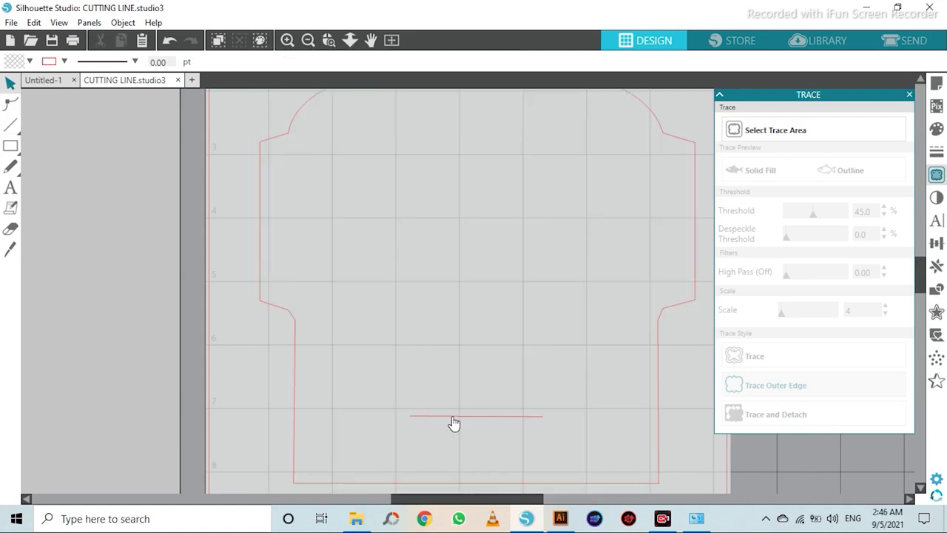
Group the traced envelope outline with the slit line and paste a copy into the Untitled-1 document.
scroll(453, 423, "down", 5)
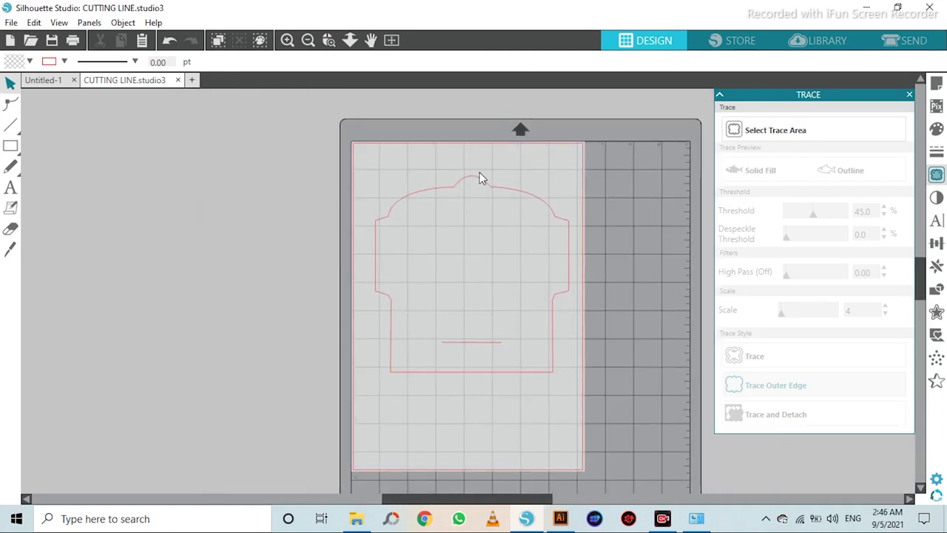
left_click(489, 313)
key("ctrl+g")
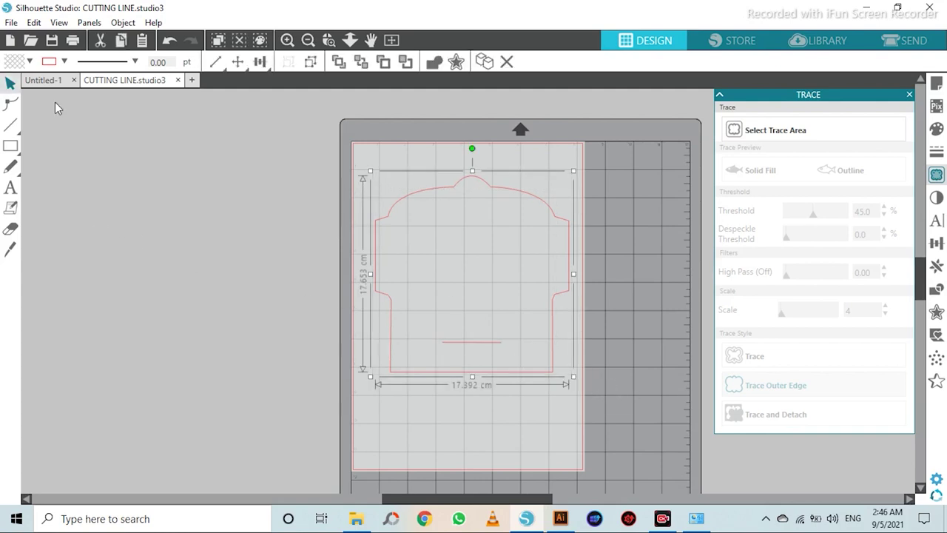
left_click(53, 82)
key("ctrl+v")
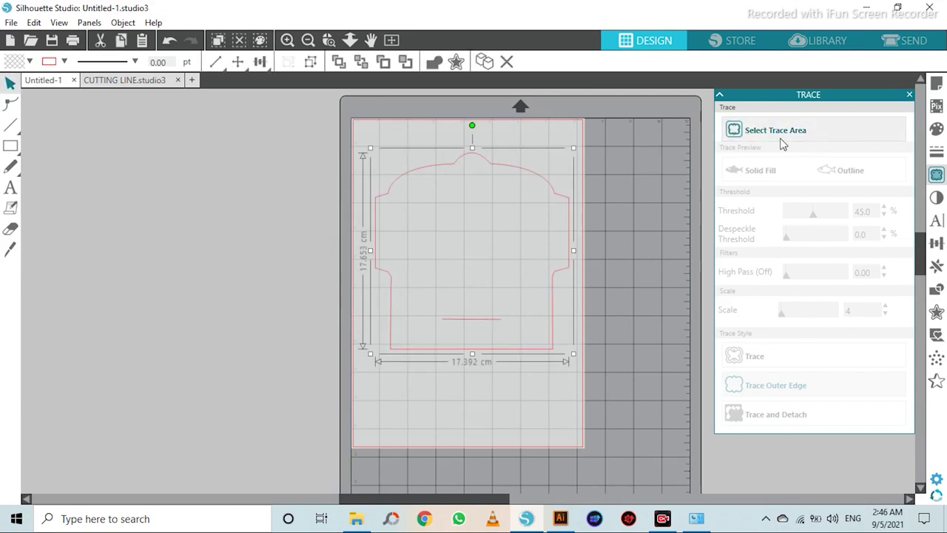
Add Type 1 registration marks with 2.00 cm length, 1.00 thickness and 1.00 cm inset, and shift the envelope outline slightly inside them.
left_click(937, 83)
left_click(769, 115)
left_click(793, 151)
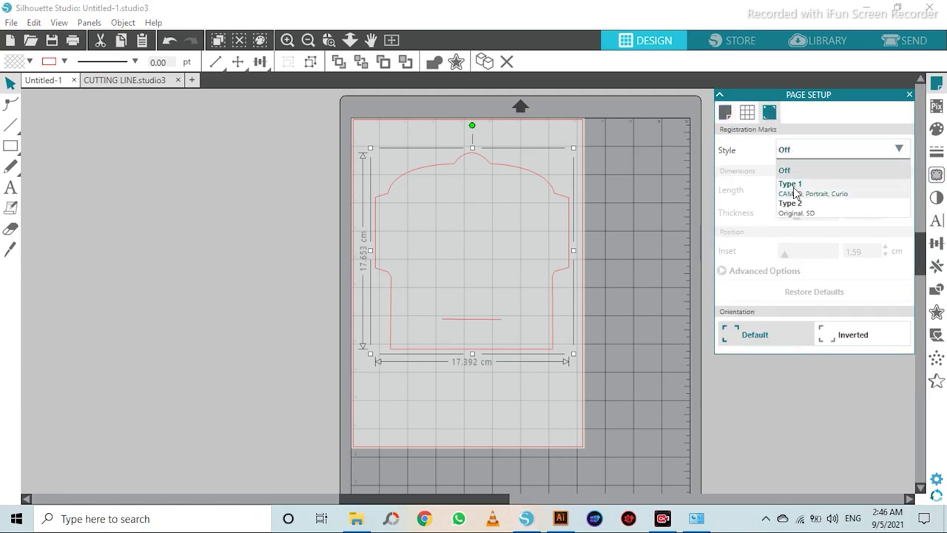
left_click(791, 185)
left_click_drag(798, 216, 898, 237)
left_click_drag(786, 259, 692, 269)
left_click_drag(553, 277, 549, 278)
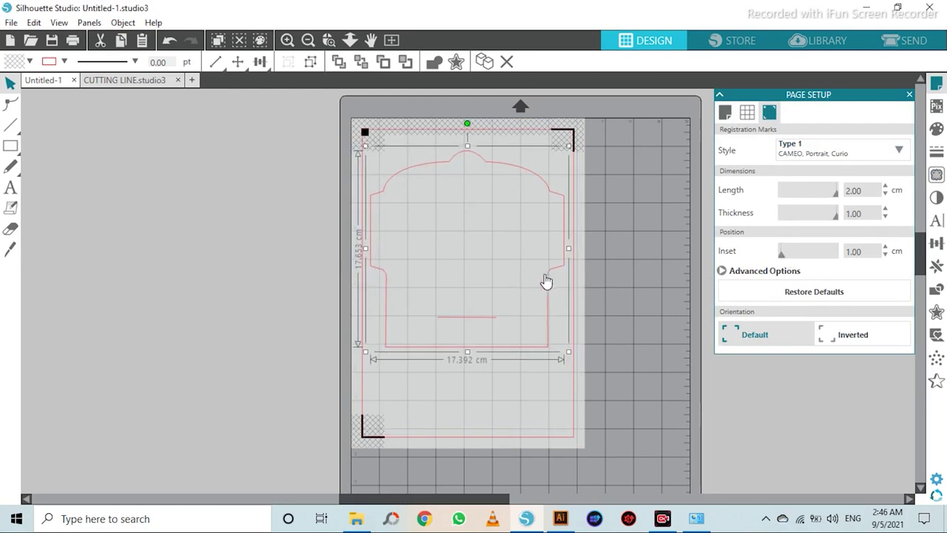
left_click(170, 200)
Open the SAMPUL RAYA image from the Desktop and paste a copy of it into the Untitled-1 document.
left_click(11, 23)
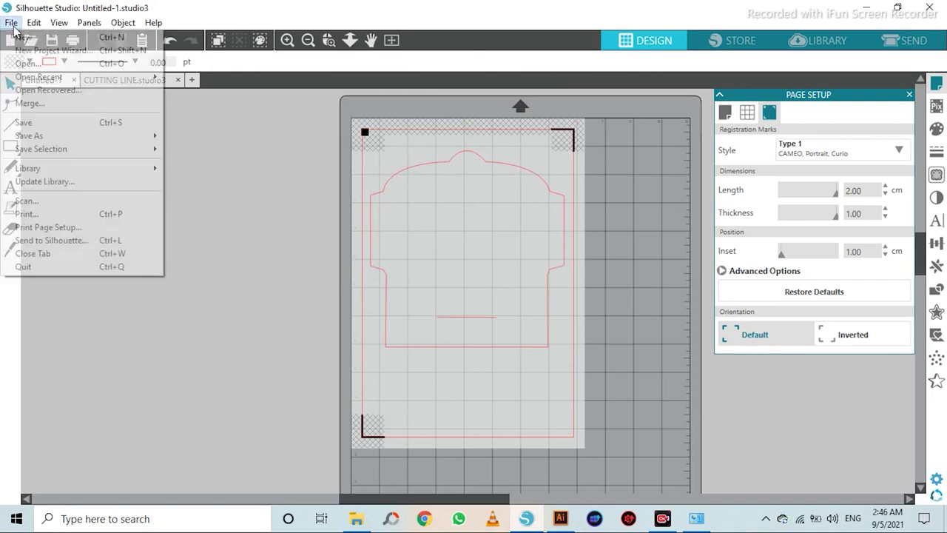
left_click(29, 64)
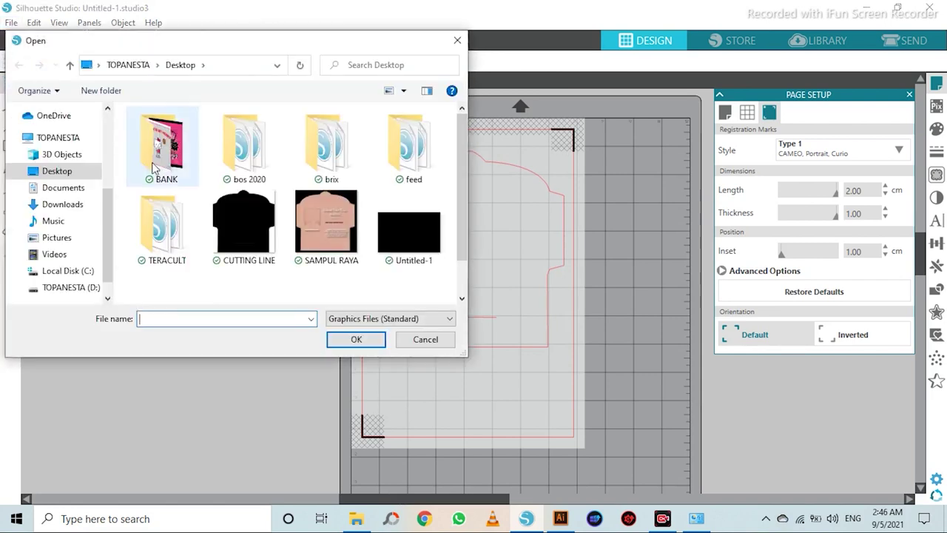
left_click(326, 225)
left_click(362, 345)
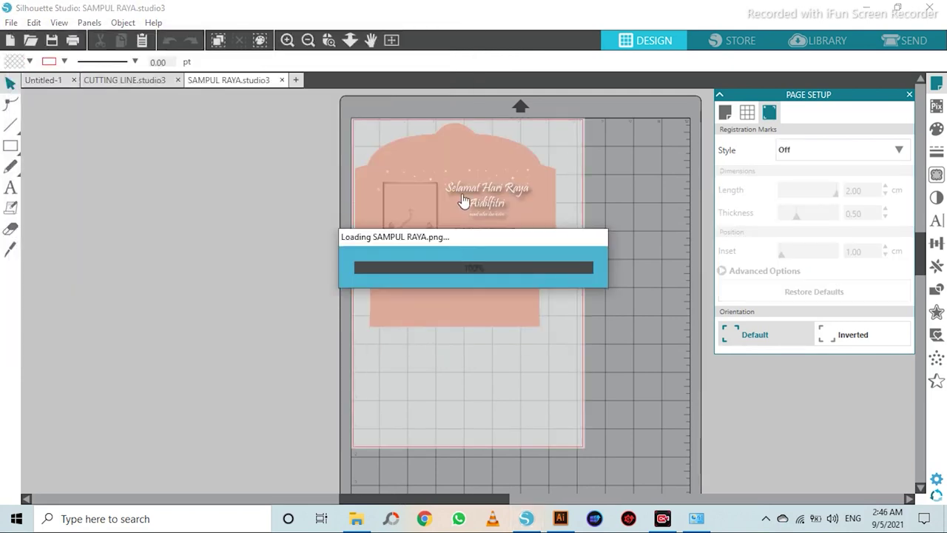
left_click(465, 199)
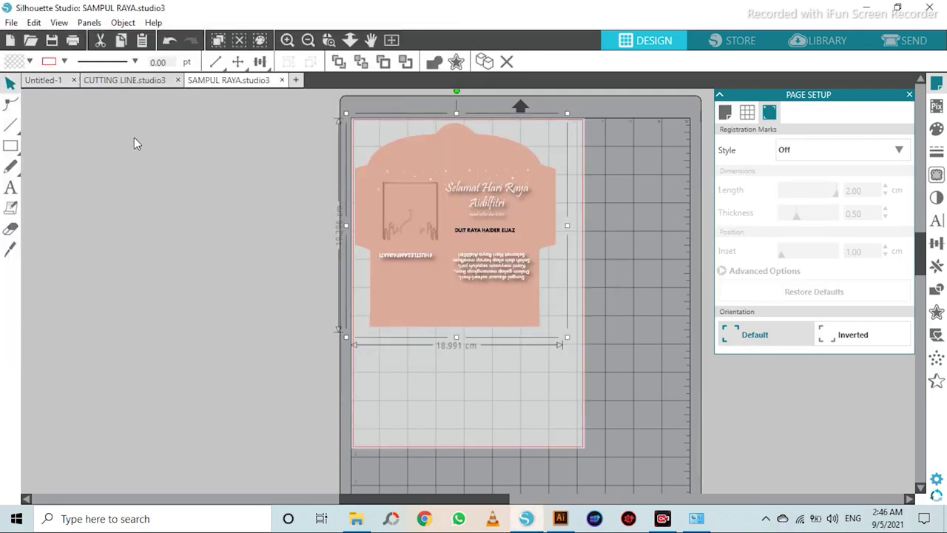
left_click(57, 83)
key("ctrl+v")
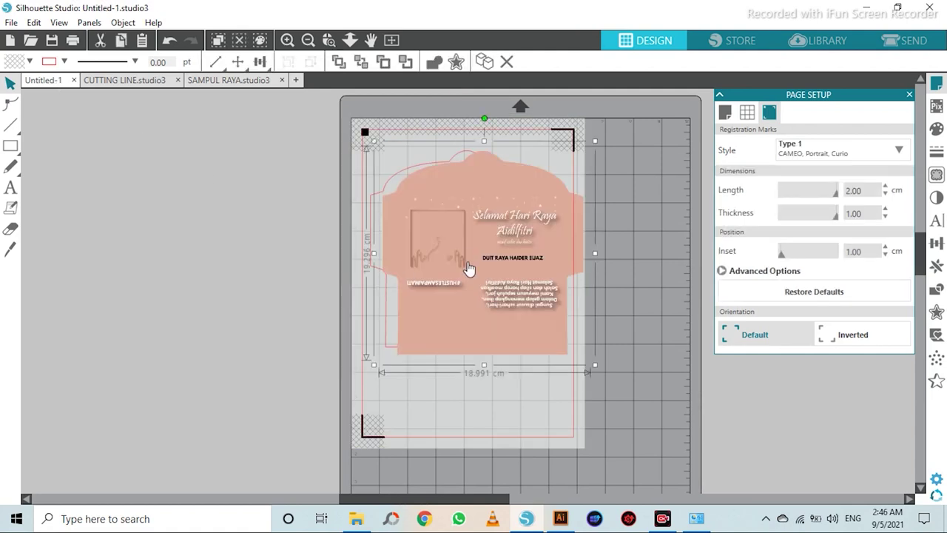
Send the envelope design behind the cutting lines and align both by their horizontal centres and middles.
right_click(467, 252)
left_click(524, 449)
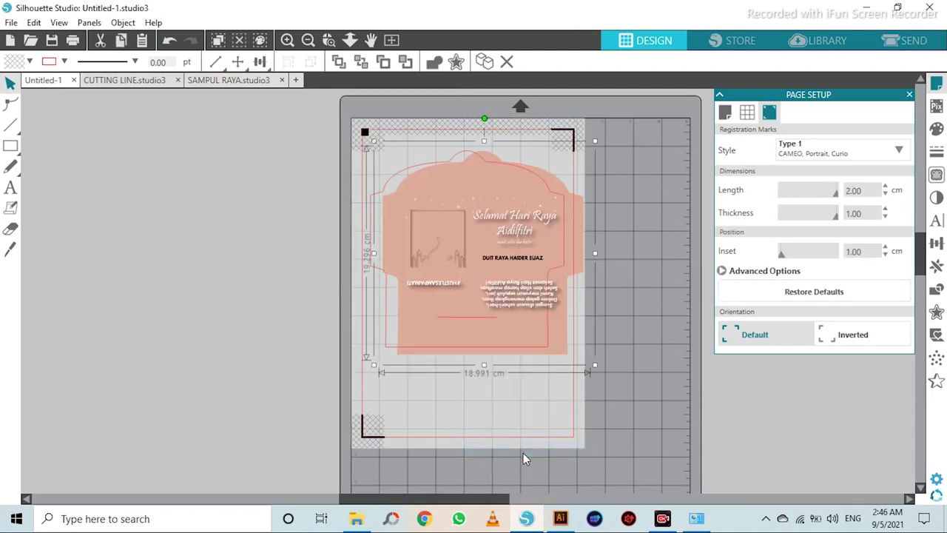
left_click(239, 208)
key("ctrl+a")
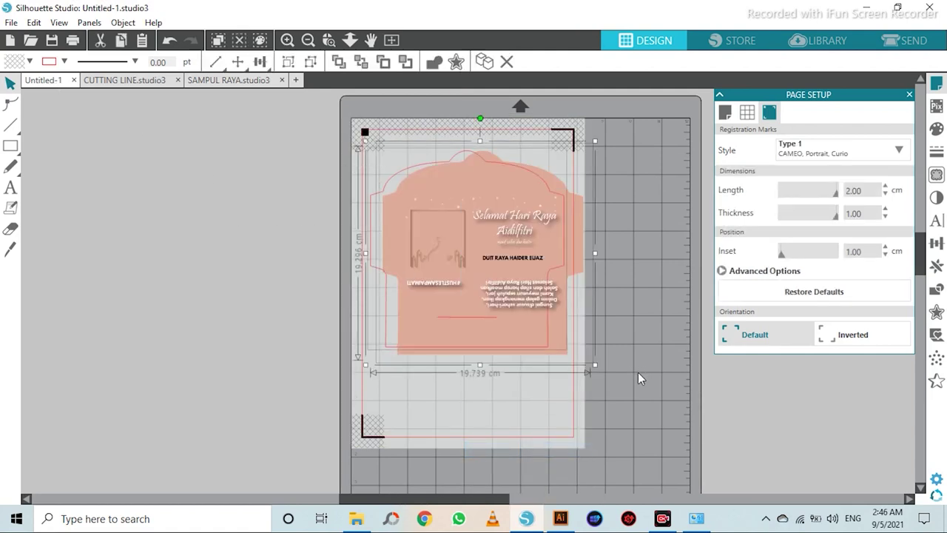
left_click(259, 61)
left_click(282, 109)
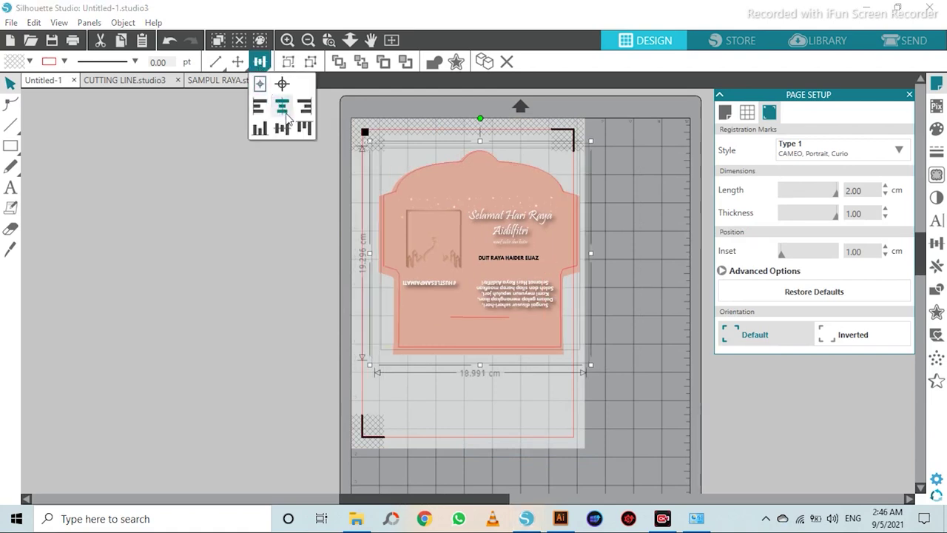
left_click(282, 130)
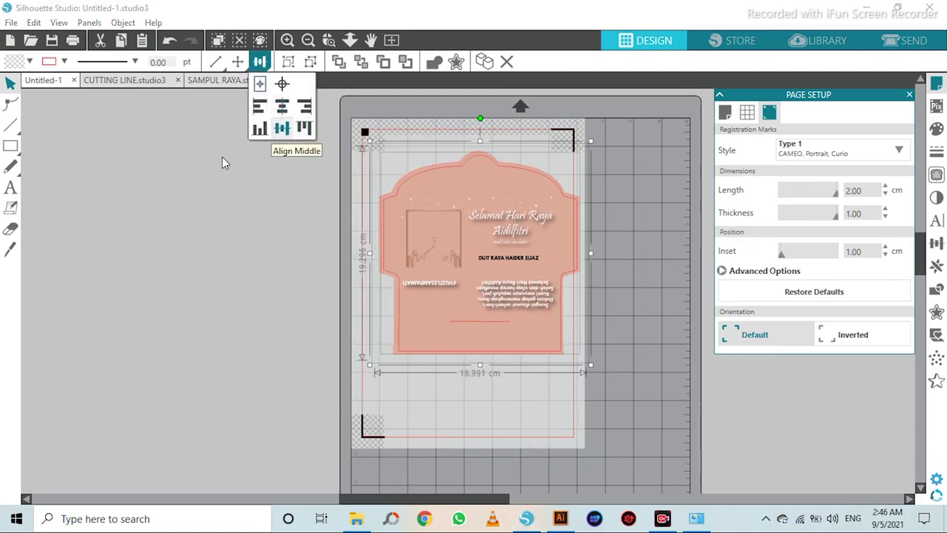
left_click(200, 157)
left_click(199, 158)
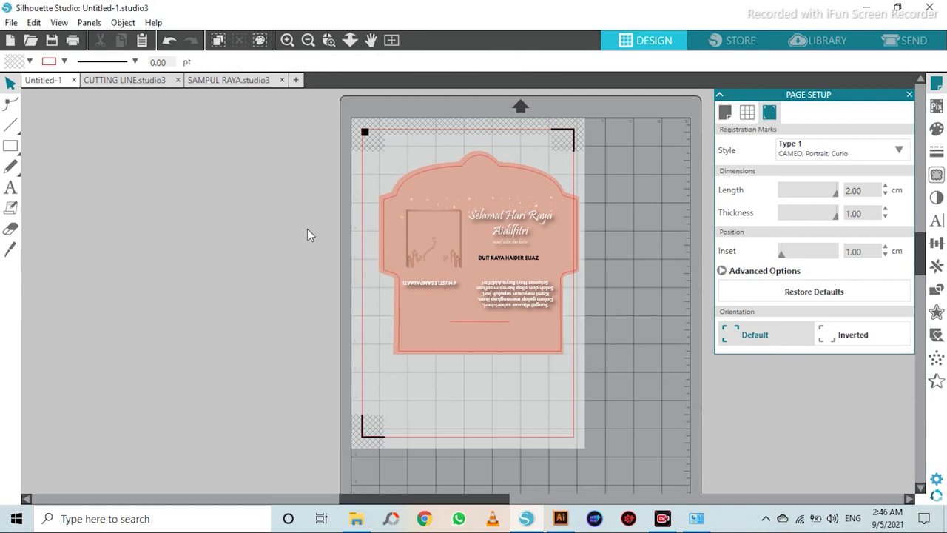
Nudge the envelope design three small increments to the right to even its margin around the cutting outline.
scroll(308, 229, "up", 2)
left_click(413, 231)
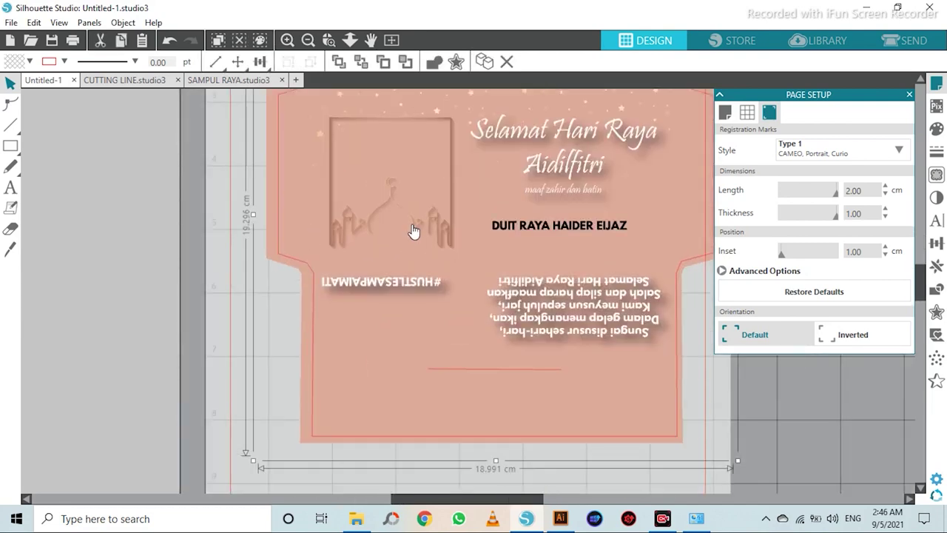
scroll(447, 222, "up", 5)
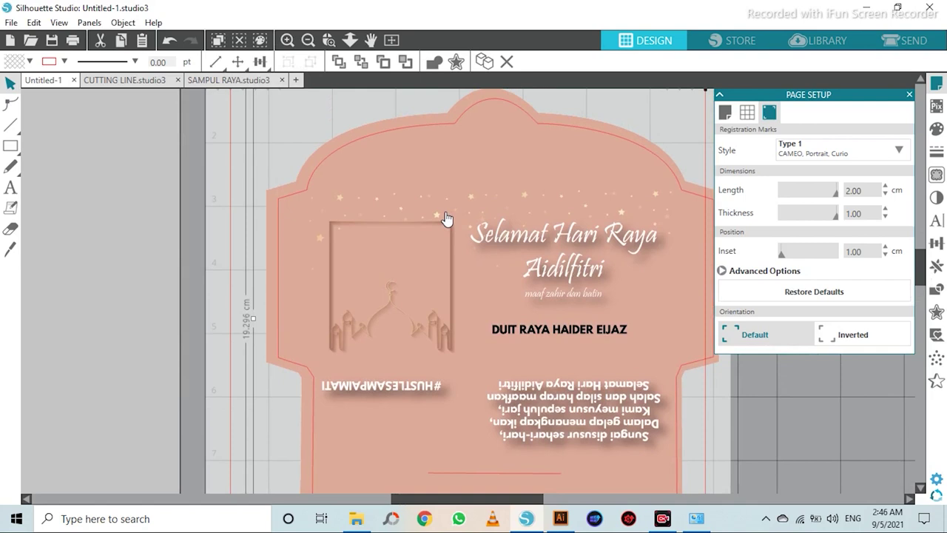
key("Right")
key("Right")
key("Right")
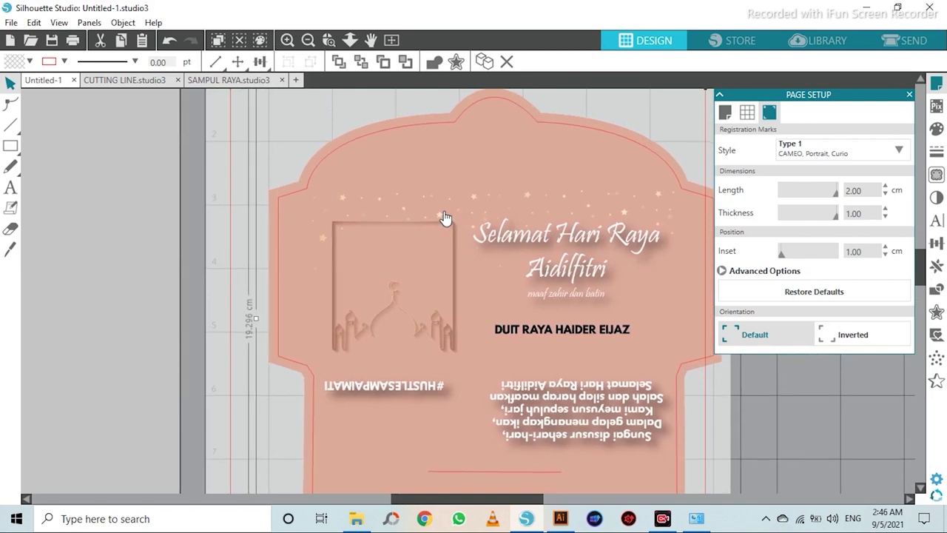
Move the envelope design and its cutting lines together to the left, between the registration marks.
scroll(449, 213, "down", 3)
left_click(291, 242)
left_click(555, 362)
mouse_move(535, 333)
left_mouse_down()
mouse_move(521, 338)
mouse_move(523, 323)
left_mouse_up()
left_click(644, 328)
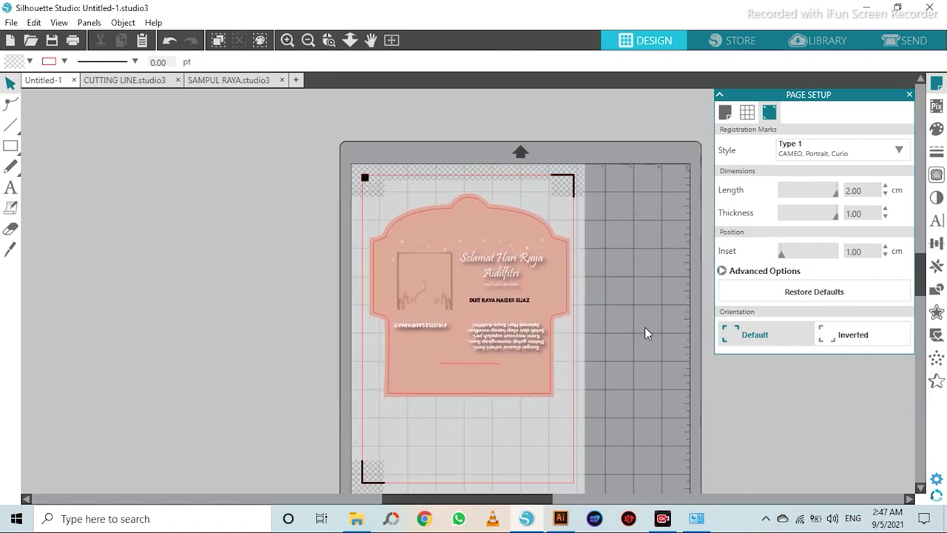
Examine how the cutting outline and slit line sit within the edges of the printed envelope design.
scroll(635, 322, "up", 3)
scroll(577, 289, "down", 3)
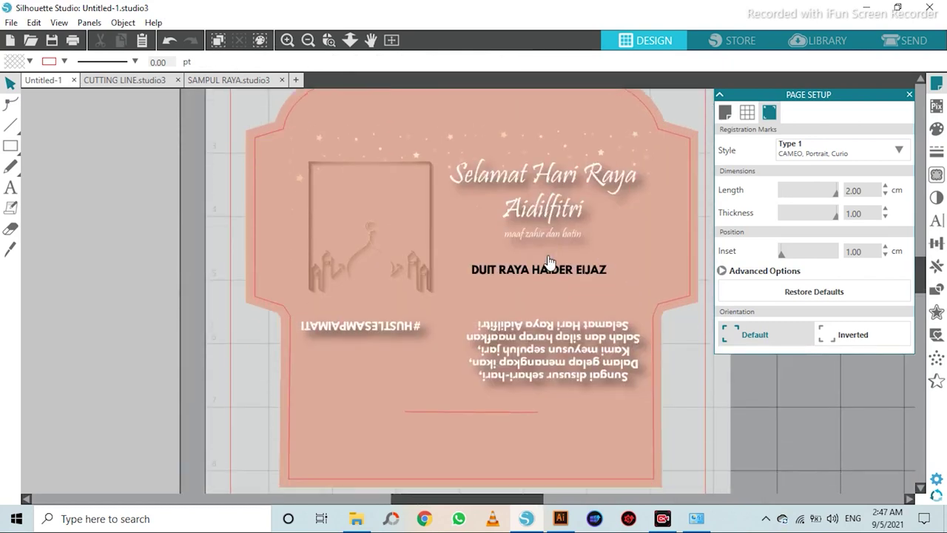
scroll(414, 319, "up", 2)
scroll(381, 281, "up", 1)
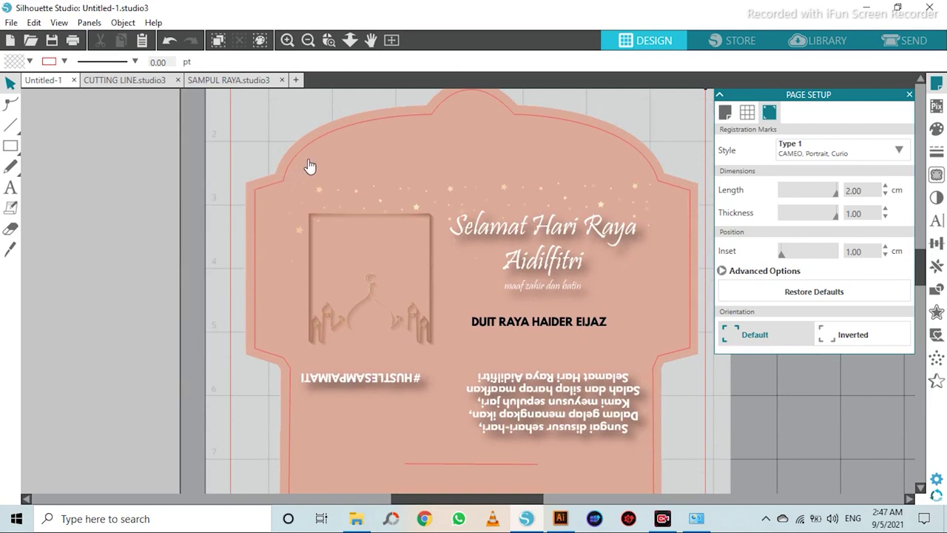
scroll(310, 166, "down", 1)
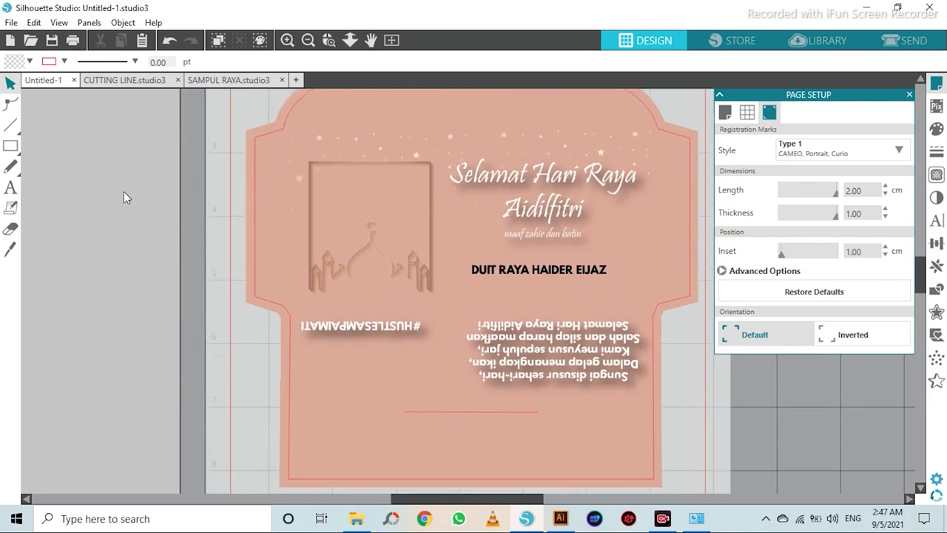
left_click(542, 227)
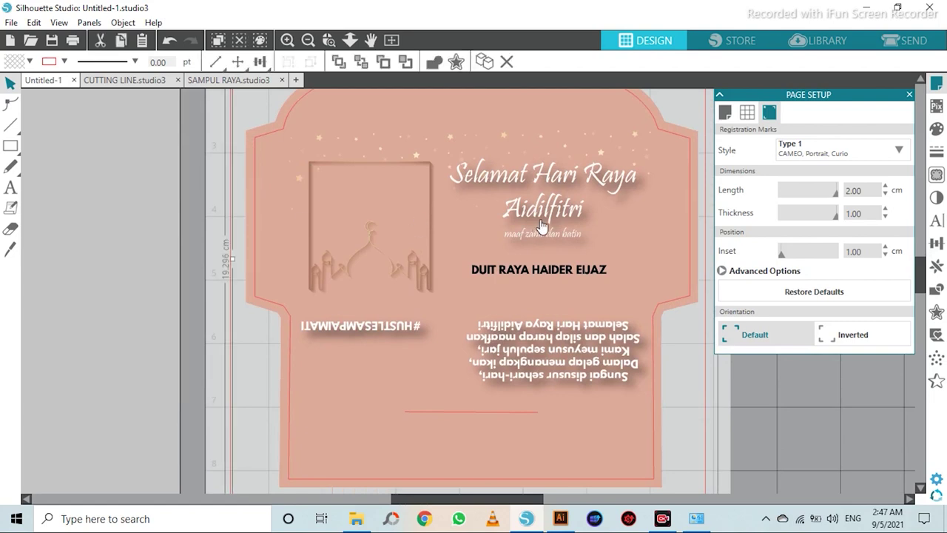
right_click(452, 169)
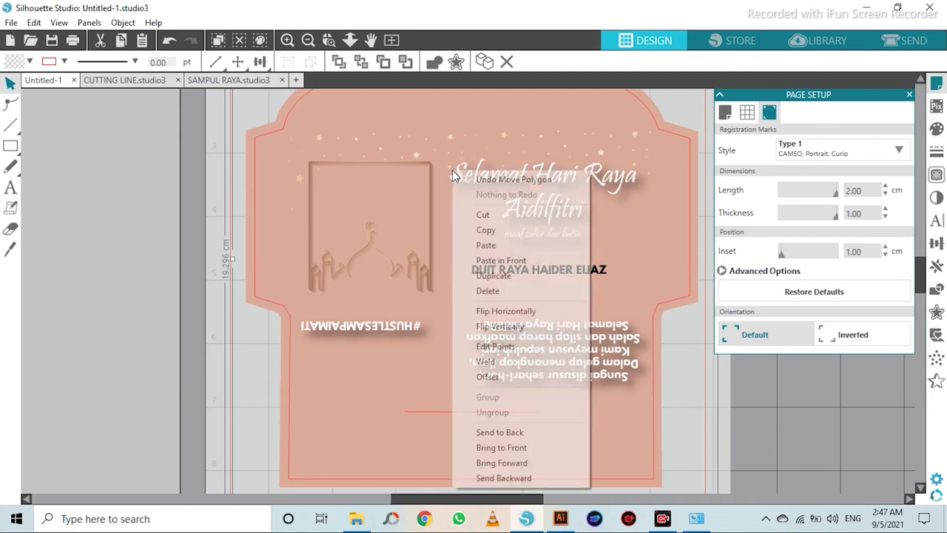
left_click(171, 180)
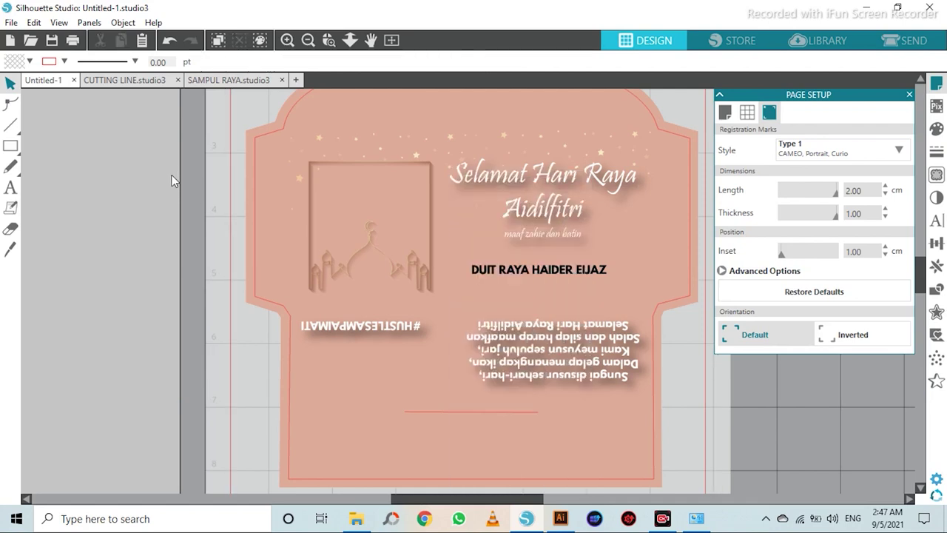
Group the envelope design with its outline and slit line in their aligned position.
key("ctrl+1")
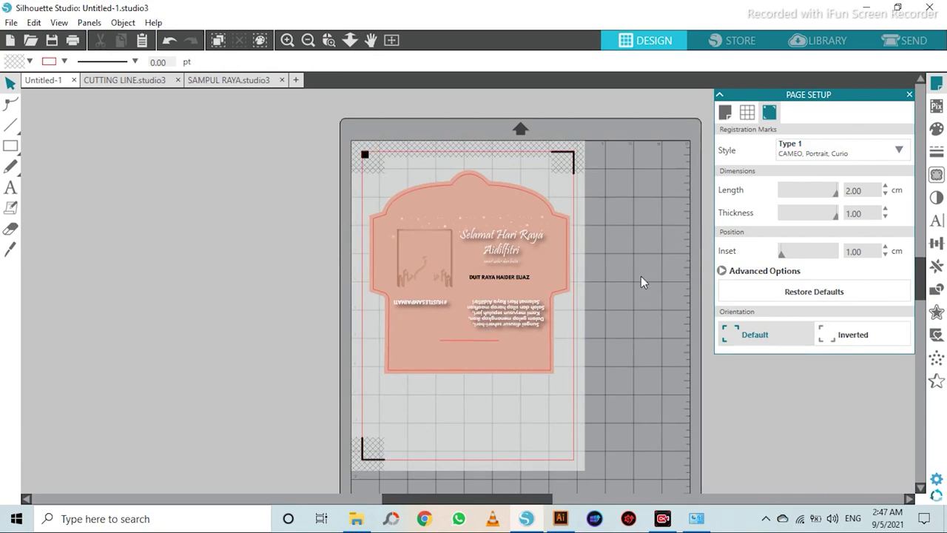
left_click_drag(475, 259, 468, 257)
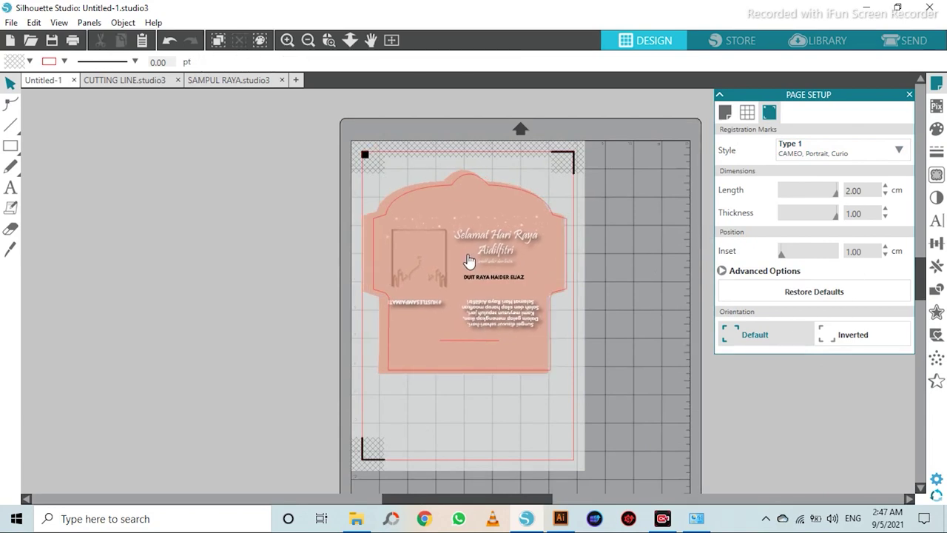
left_click_drag(324, 219, 604, 438)
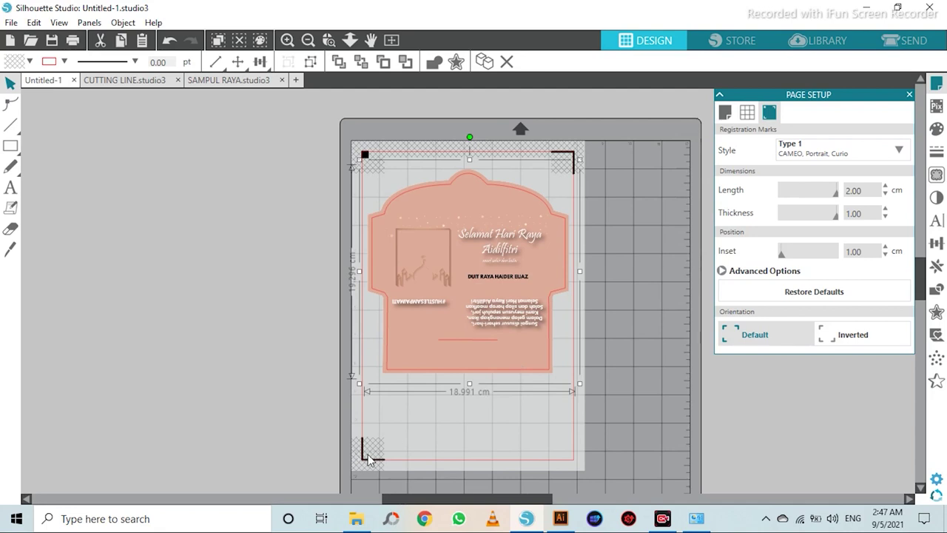
Set the registration marks' bottom inset to 6.10 cm so they end just below the envelope.
left_click(732, 271)
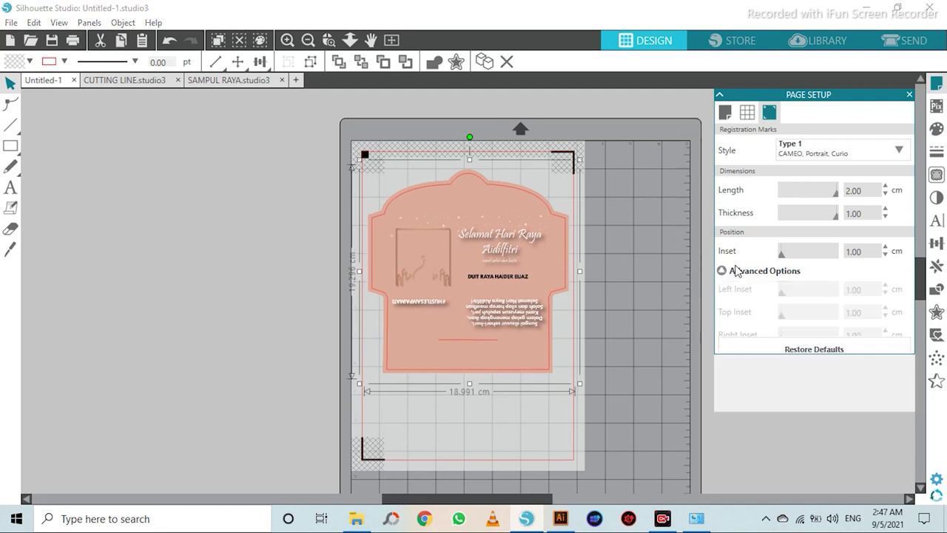
left_click_drag(784, 370, 814, 362)
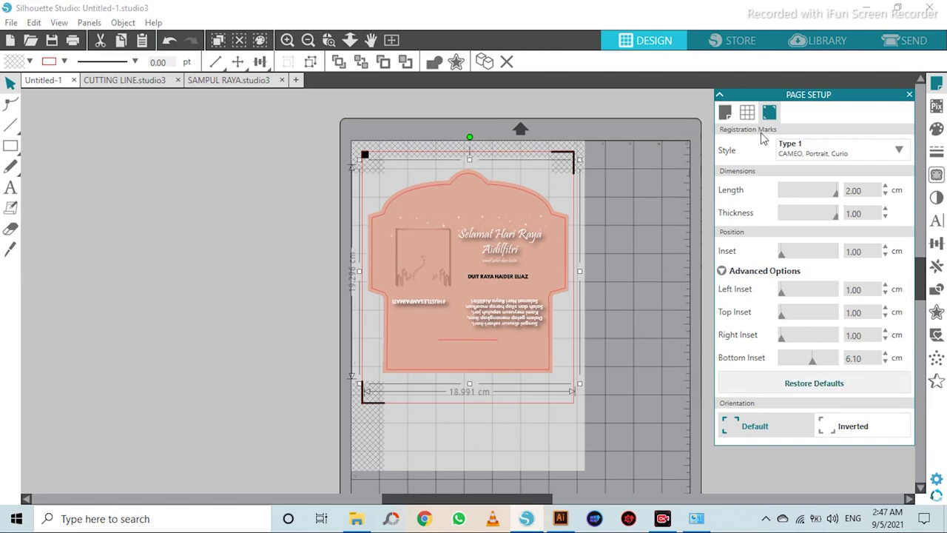
Close the page setup settings and deselect the grouped envelope.
left_click(910, 96)
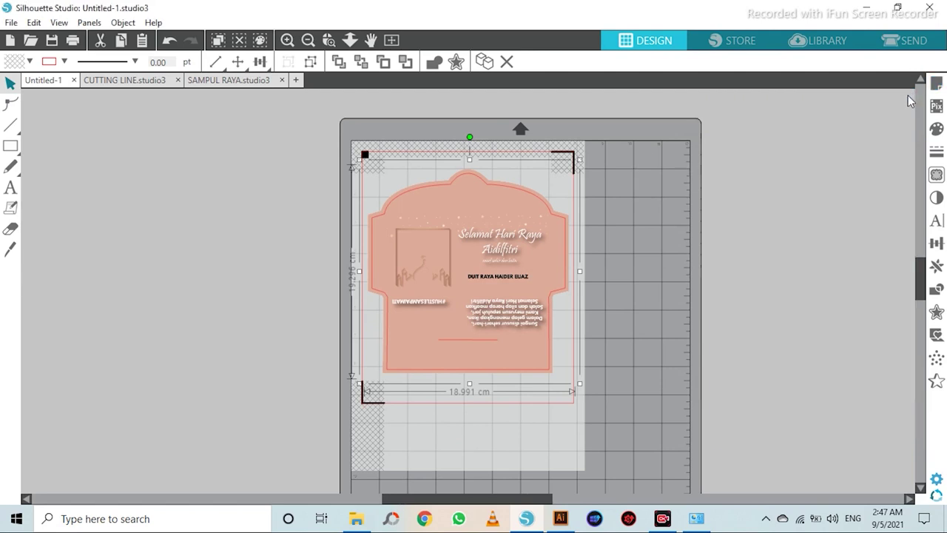
left_click(675, 296)
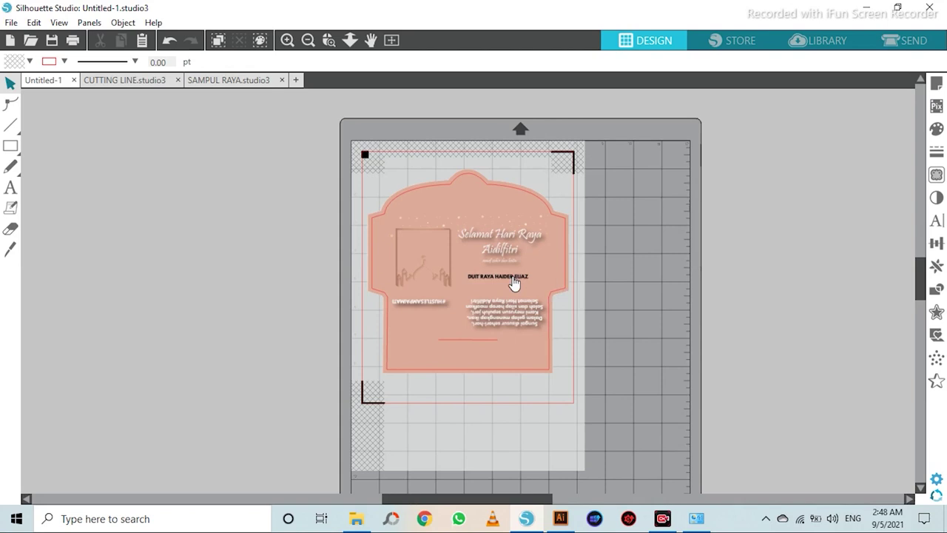
Start a print job for the envelope page and set the printer's document size to A4 210 x 297 mm.
left_click(11, 24)
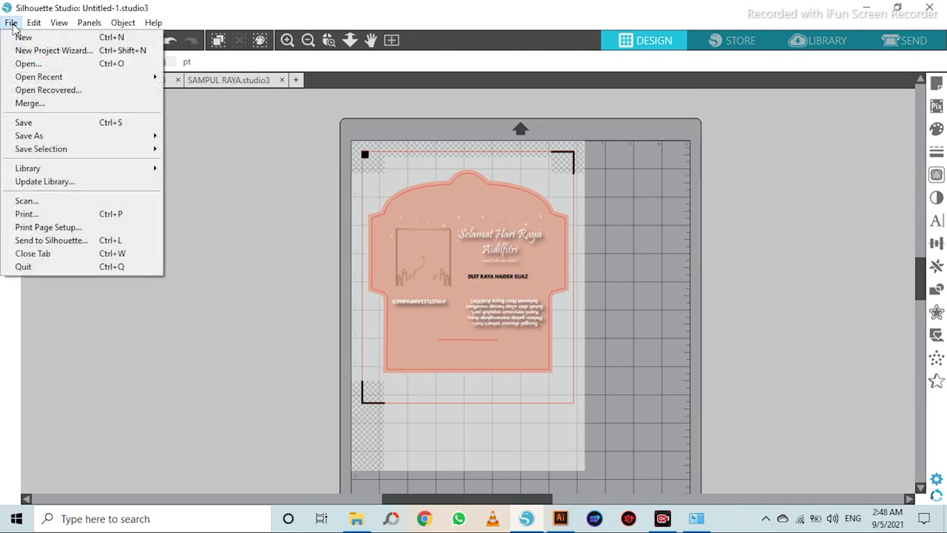
left_click(27, 215)
left_click_drag(252, 117, 94, 116)
left_click(88, 97)
left_click(285, 135)
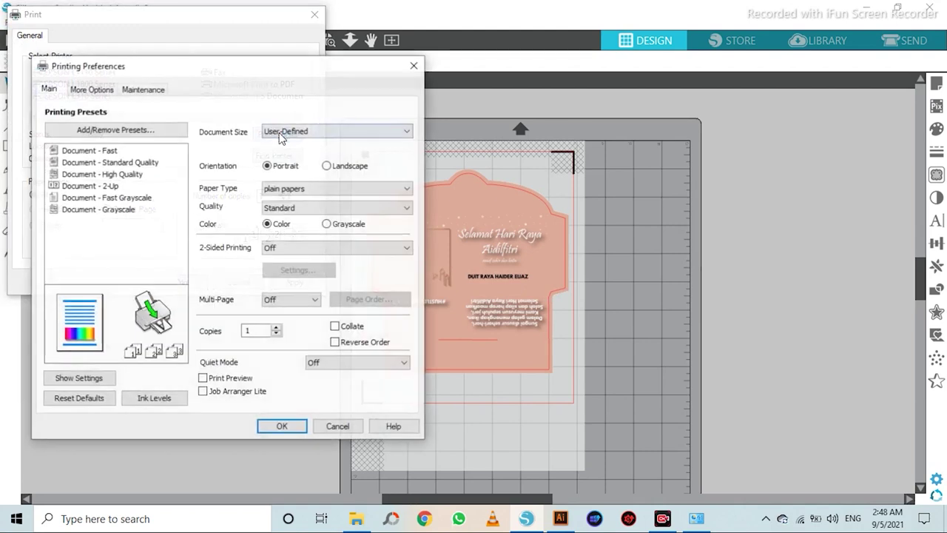
left_click(281, 139)
left_click(296, 140)
Set the paper type to Epson Matte and the quality to High, and print the envelope page.
left_click(311, 188)
left_click(308, 208)
left_click(307, 213)
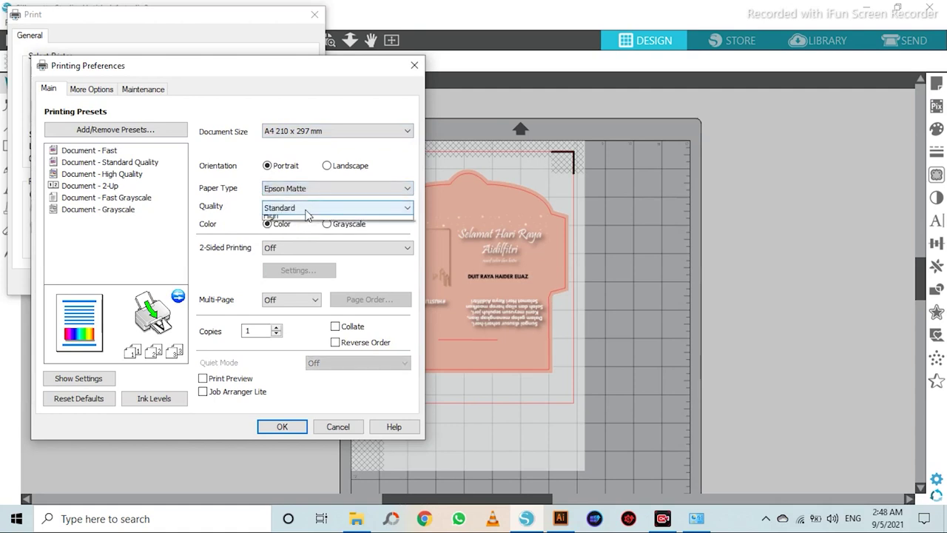
left_click(294, 230)
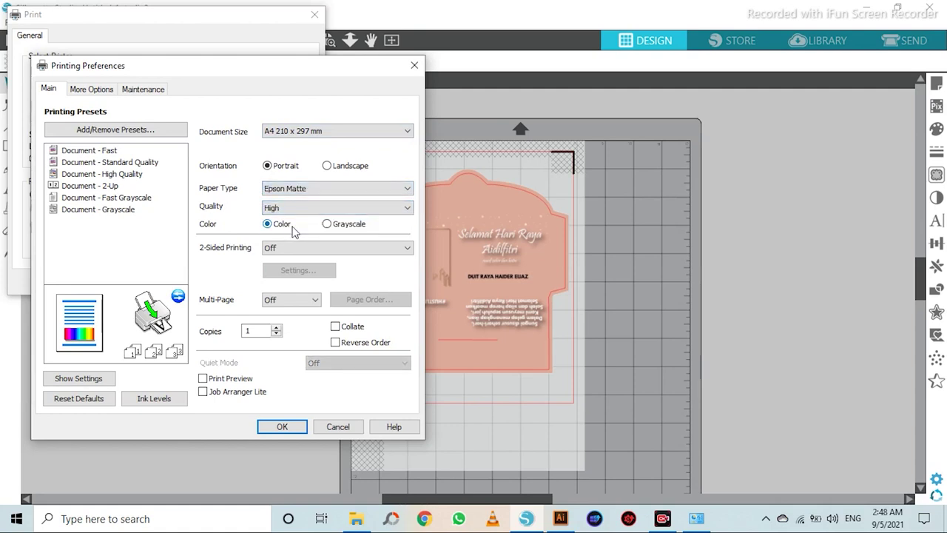
left_click(299, 427)
left_click(190, 287)
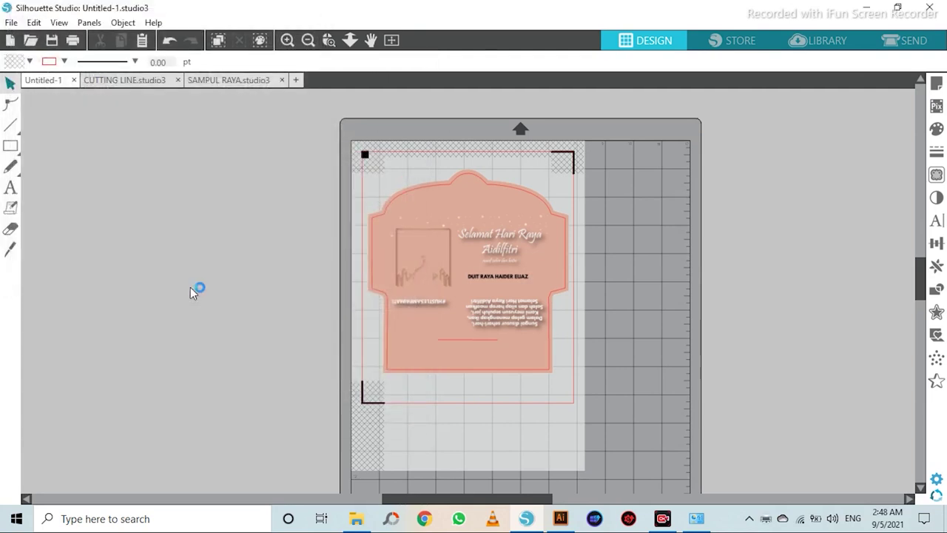